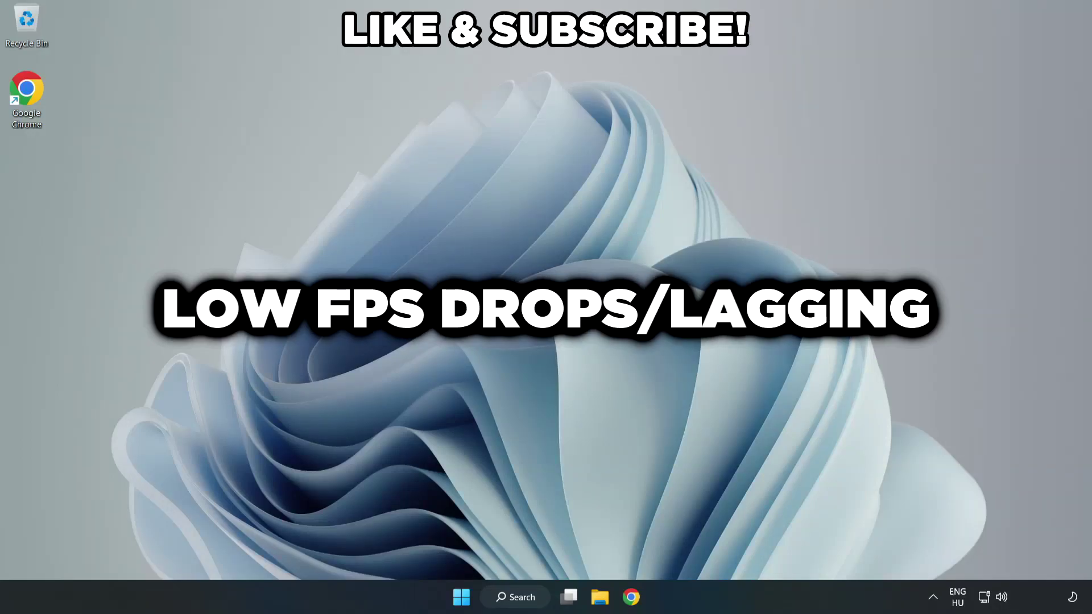
# - Search Windows for 'edit power plan'
pyautogui.click(524, 603)
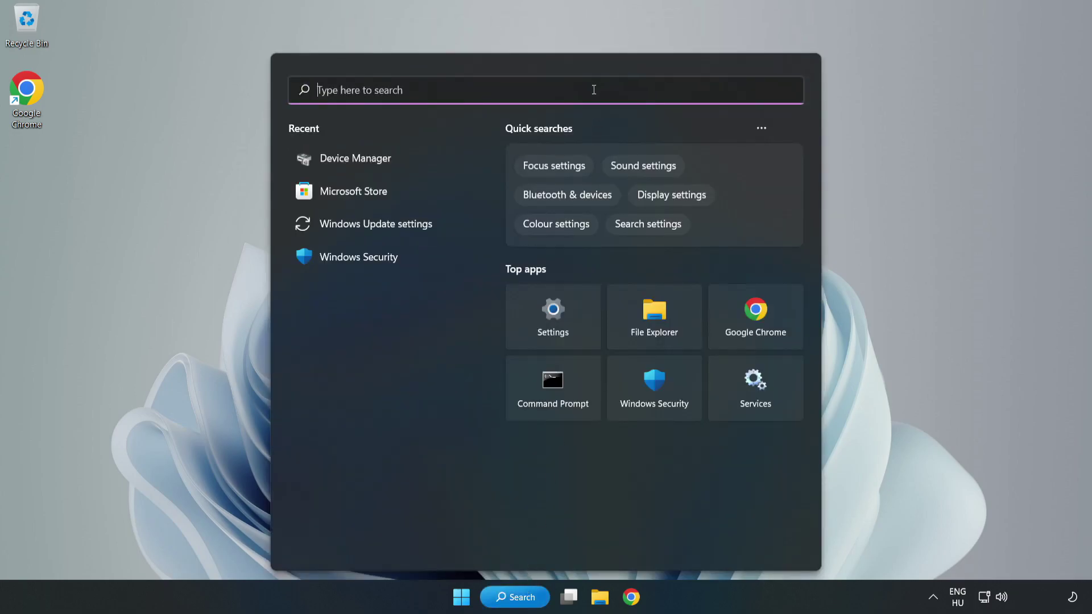
pyautogui.write('edit ')
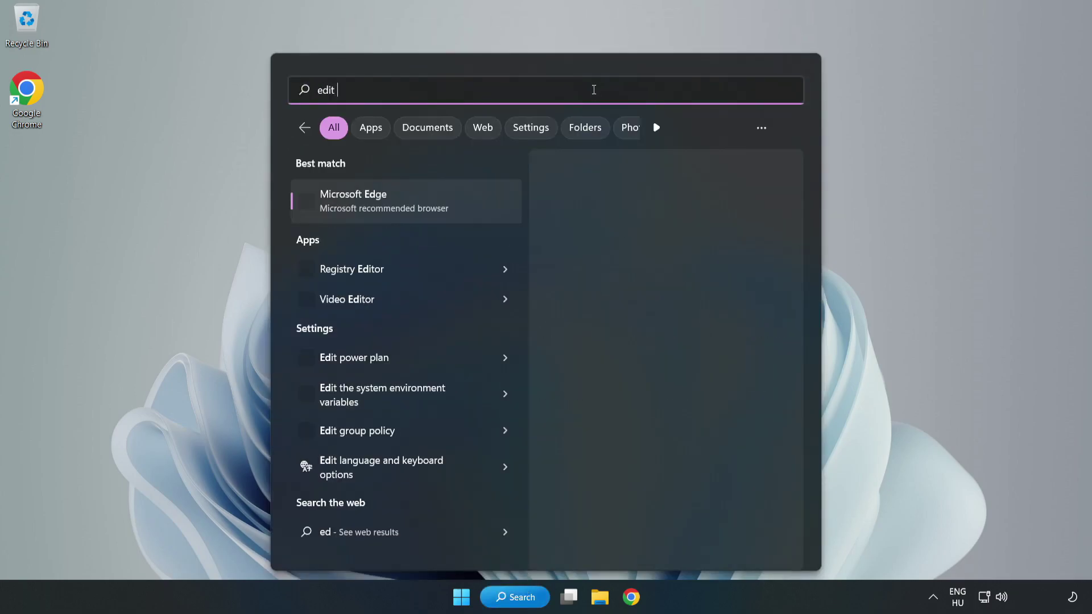
pyautogui.write('power pla')
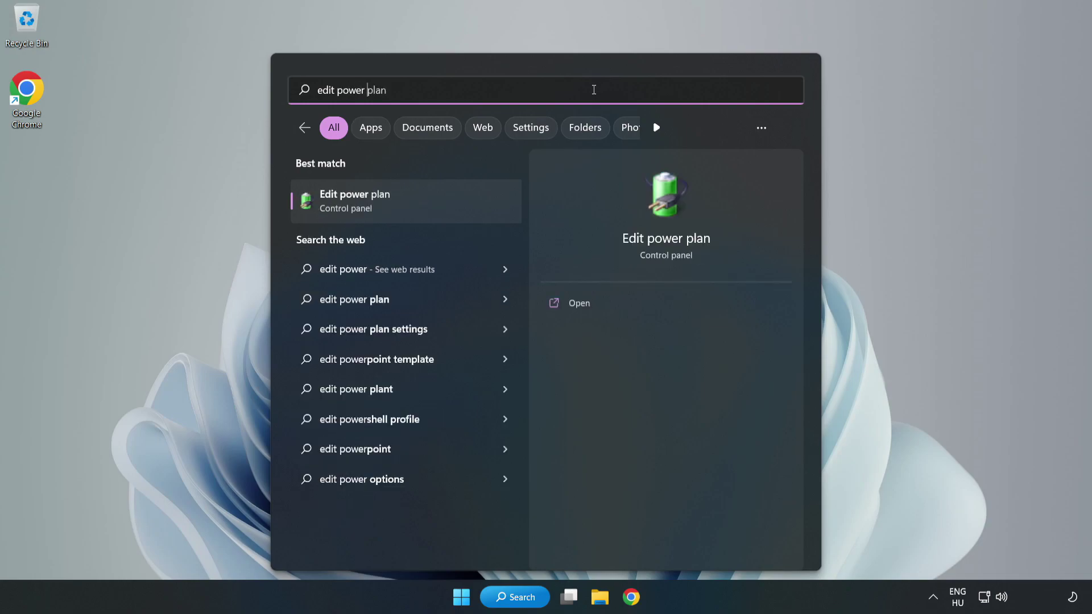
pyautogui.write('n')
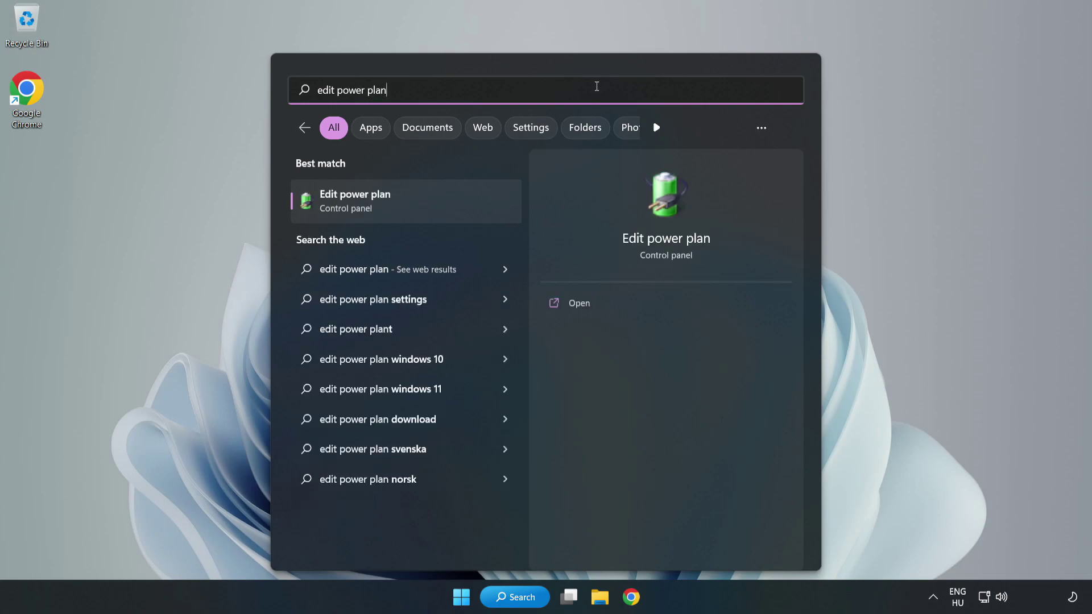
# - Open Edit power plan, switch from Balanced to the High performance plan, and close Power Options
pyautogui.click(413, 203)
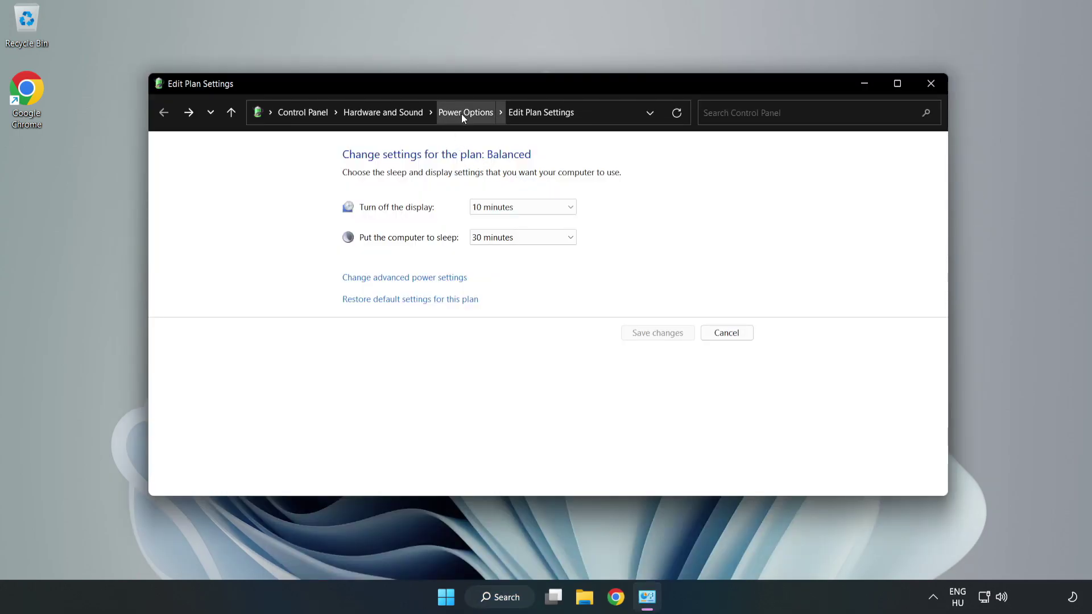
pyautogui.click(462, 114)
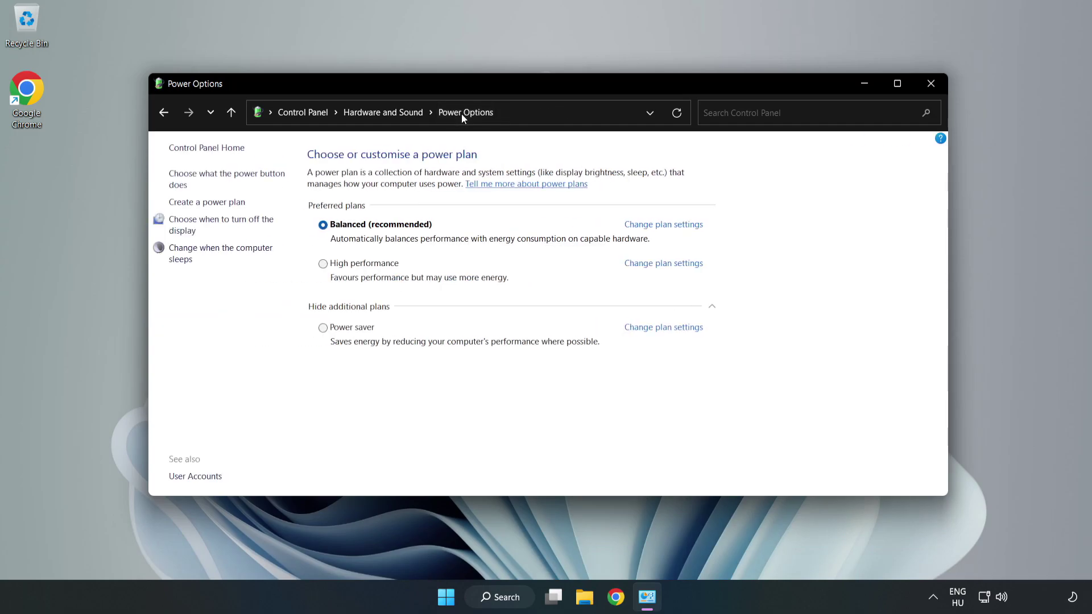
pyautogui.click(359, 265)
pyautogui.click(928, 88)
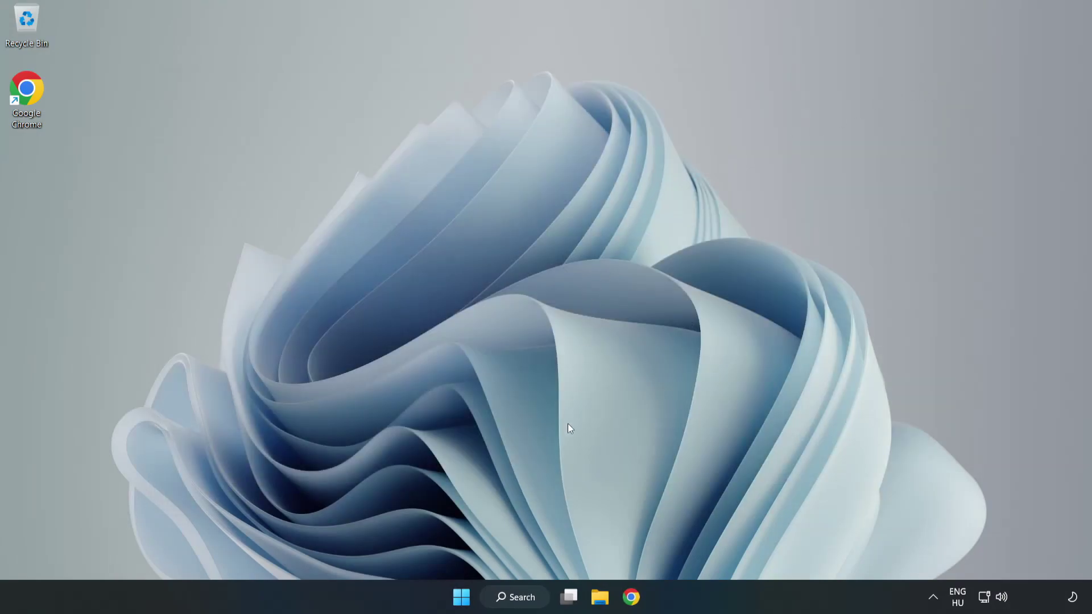
# - Search Windows for 'device manager'
pyautogui.click(530, 598)
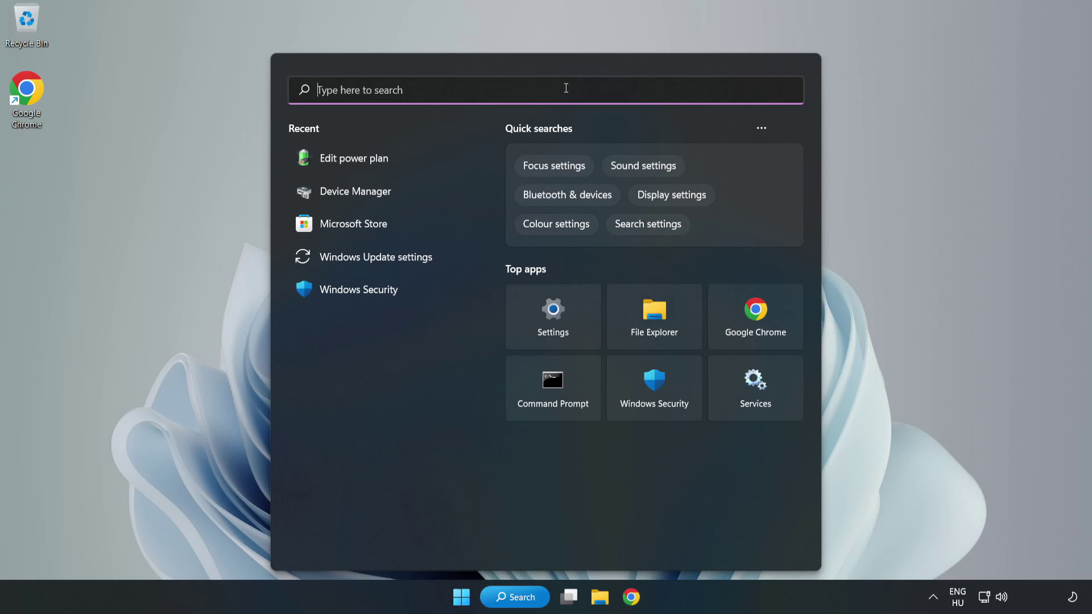
pyautogui.write('device mana')
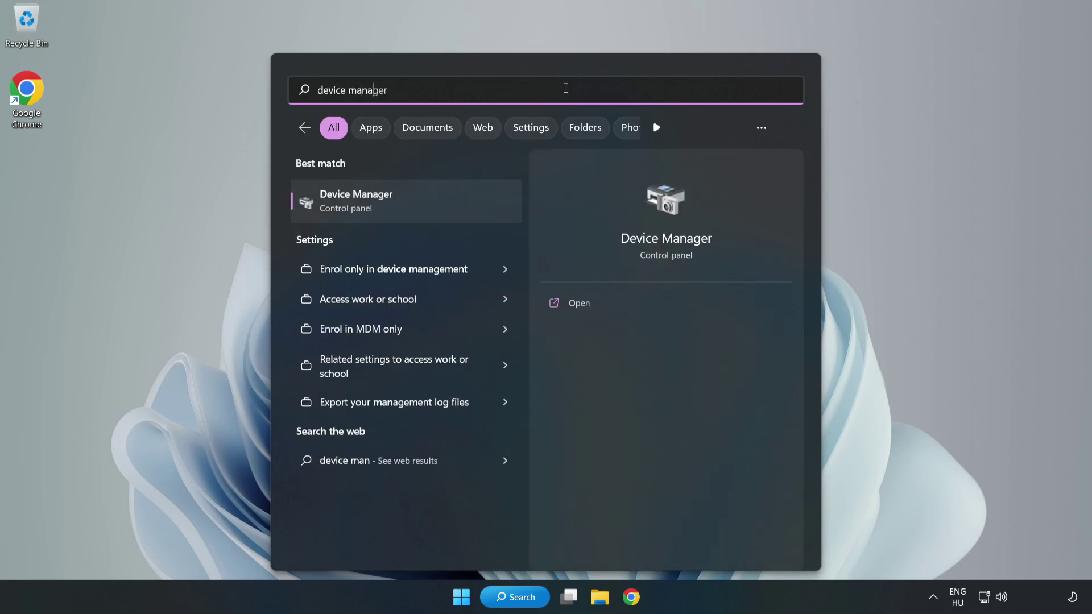
pyautogui.write('ger')
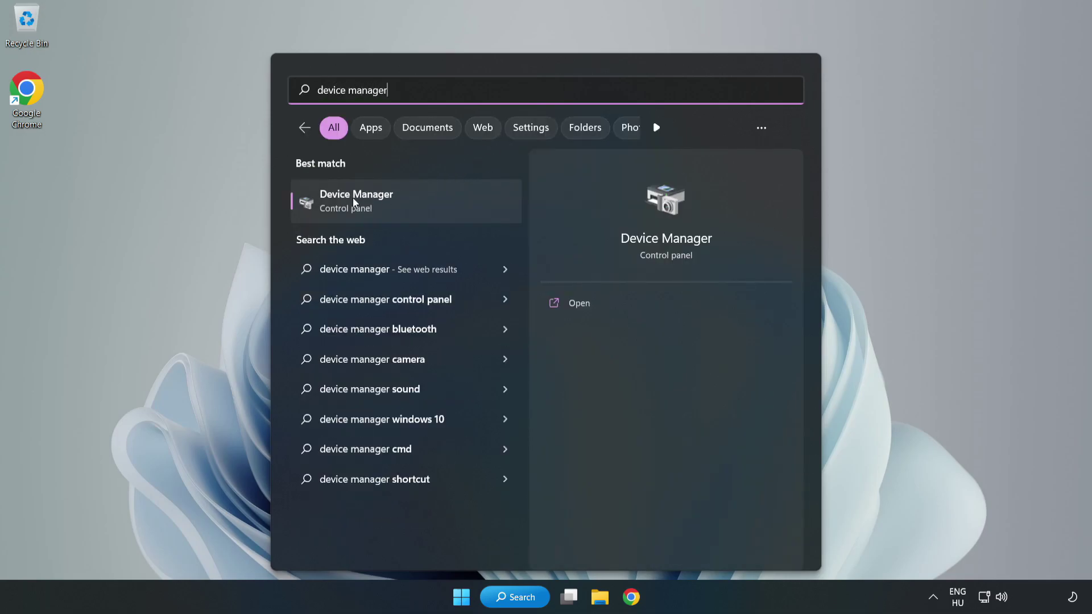
# - Launch Device Manager, expand Display adapters and bring up the VMware SVGA 3D adapter's actions
pyautogui.click(397, 202)
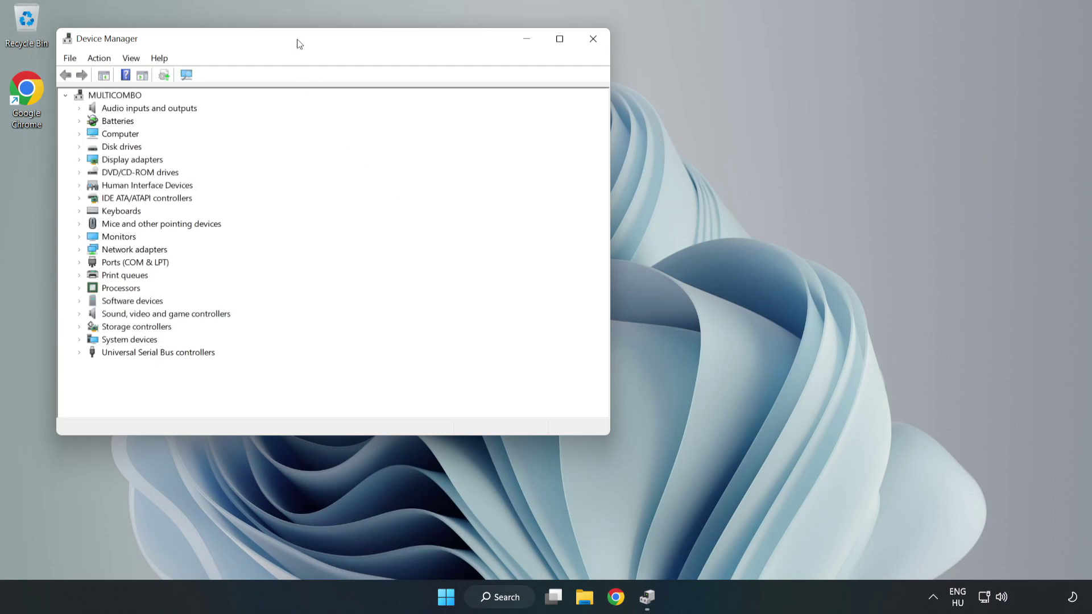
pyautogui.moveTo(298, 42); pyautogui.dragTo(504, 109)
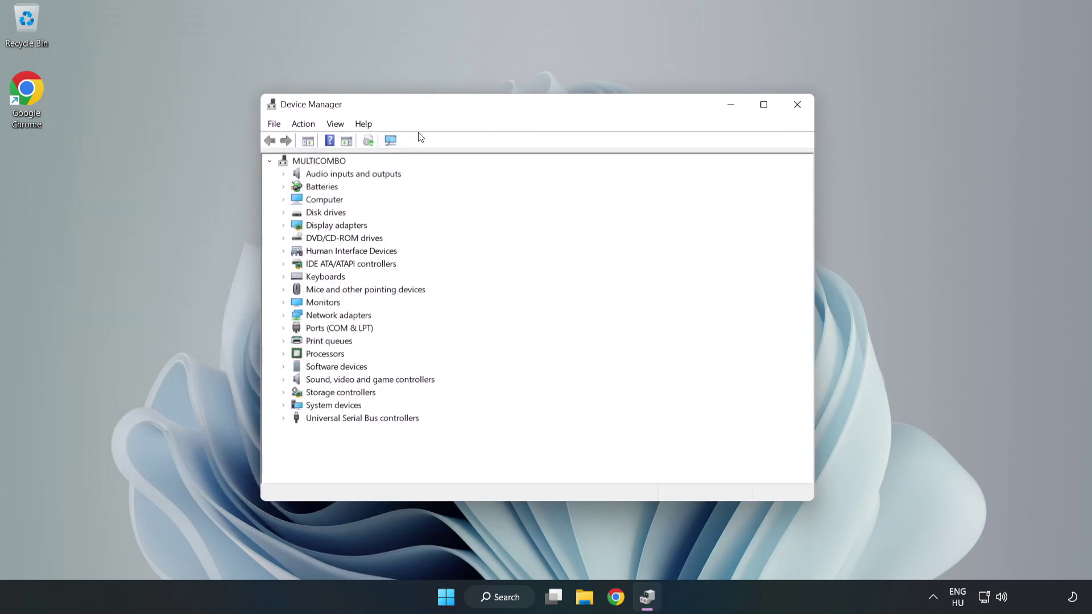
pyautogui.click(341, 225)
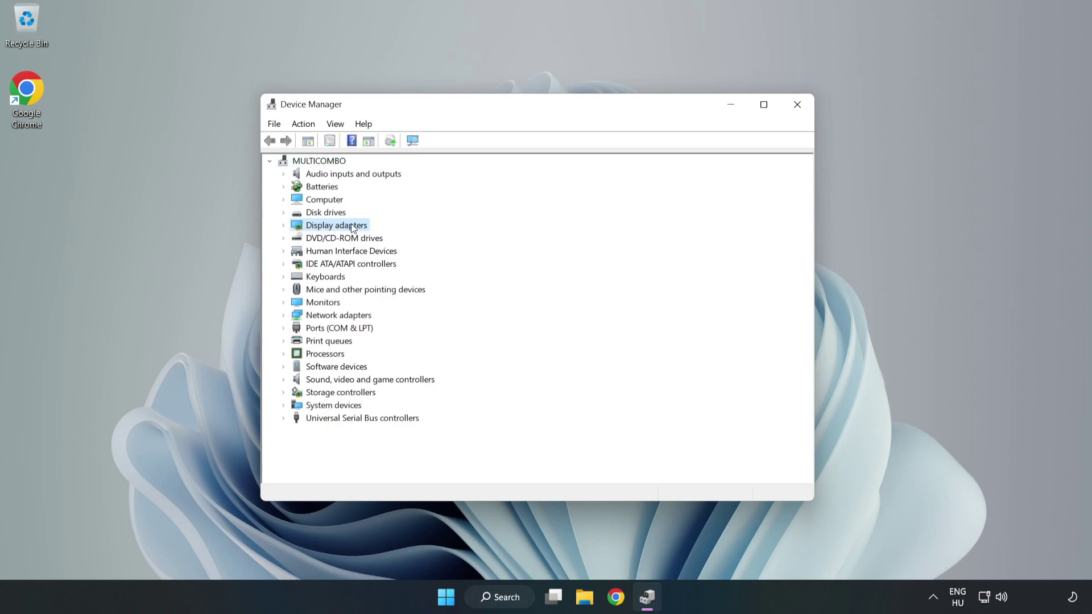
pyautogui.click(284, 226)
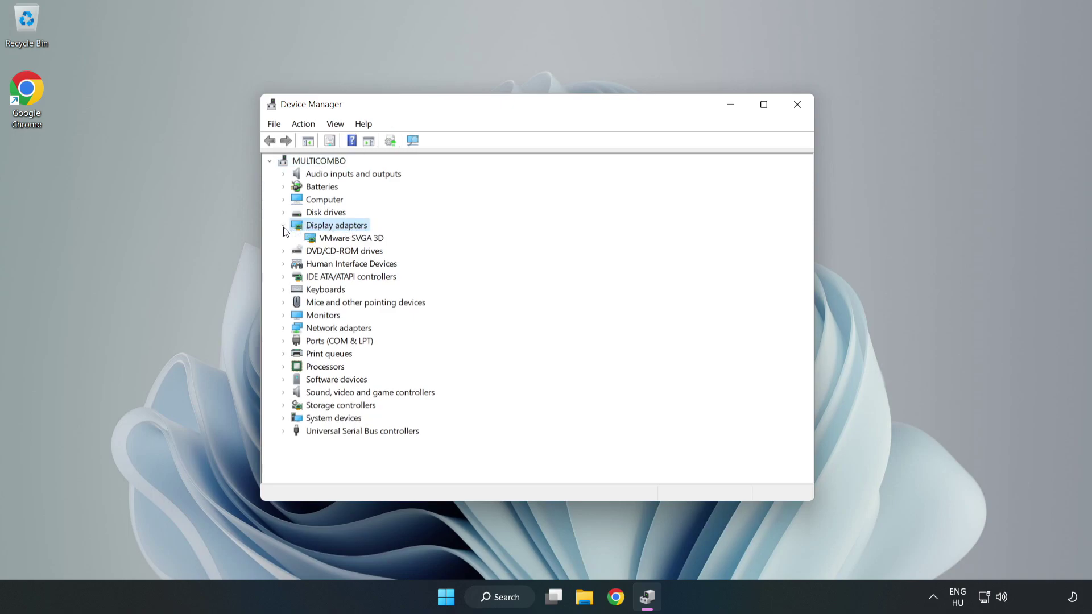
pyautogui.click(341, 239)
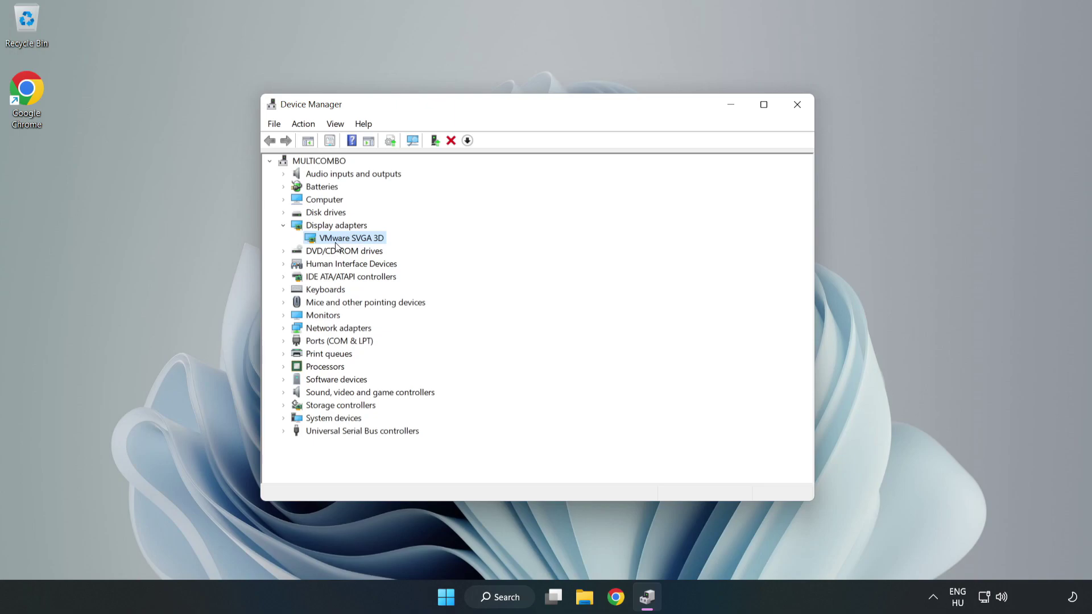
pyautogui.rightClick(349, 242)
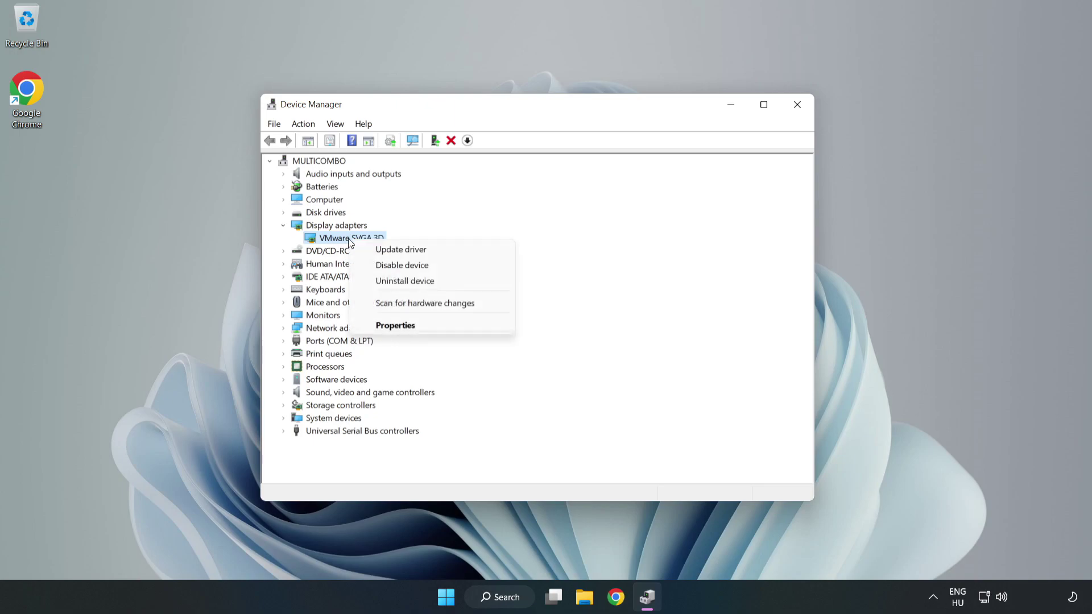
# - Update the VMware SVGA 3D driver by automatic search, then close Device Manager
pyautogui.click(412, 254)
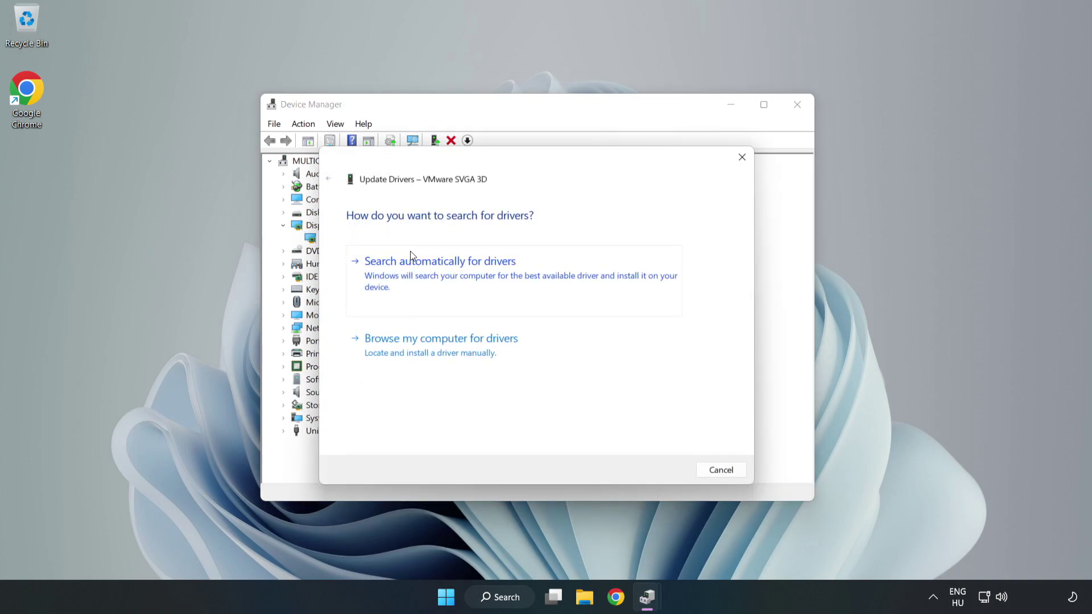
pyautogui.moveTo(445, 160); pyautogui.dragTo(453, 140)
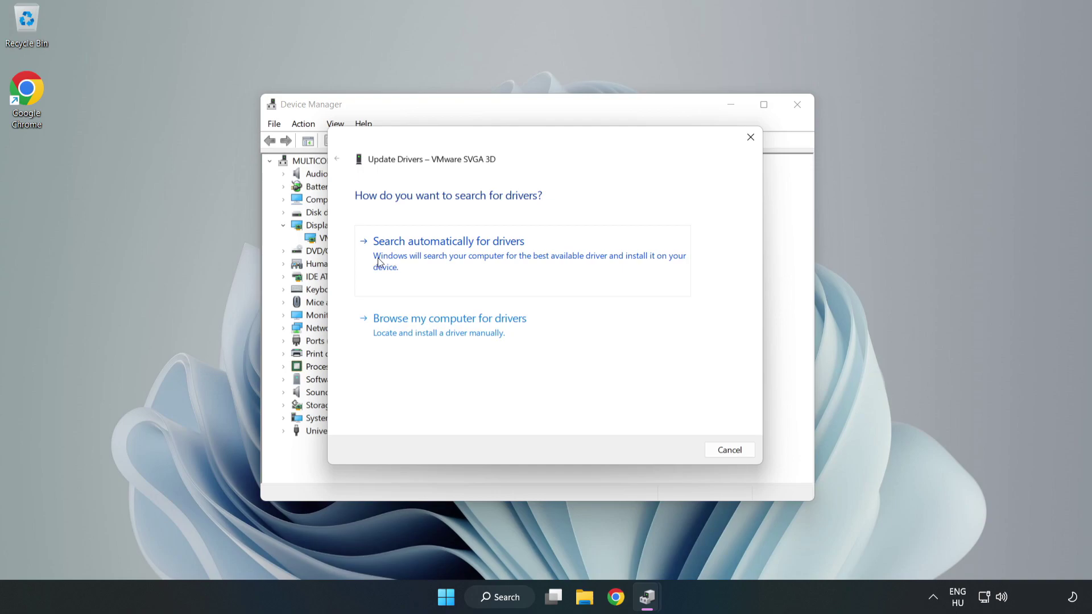
pyautogui.click(449, 257)
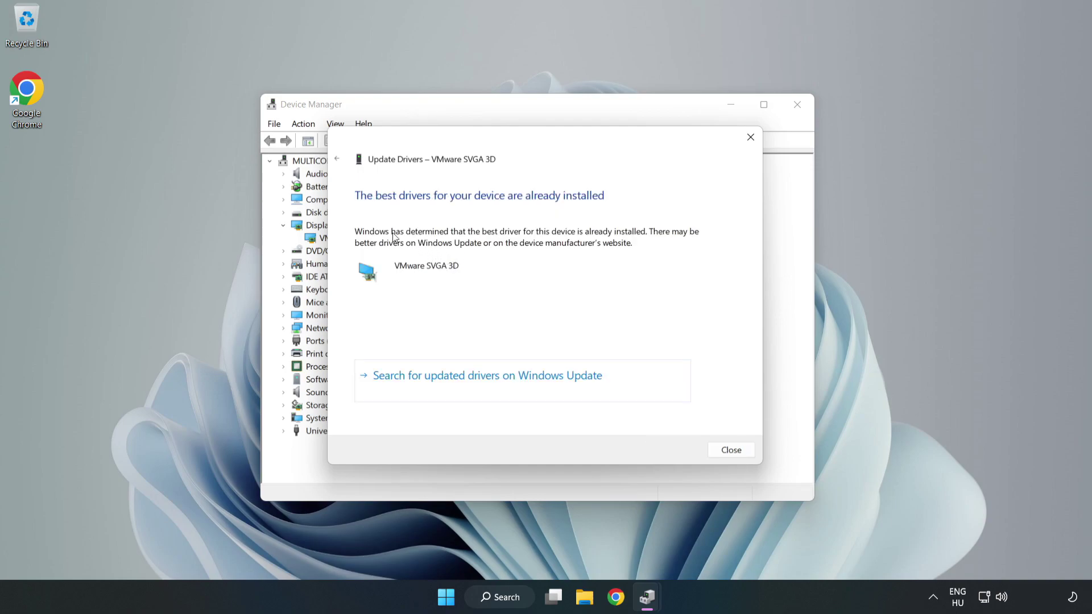
pyautogui.click(738, 453)
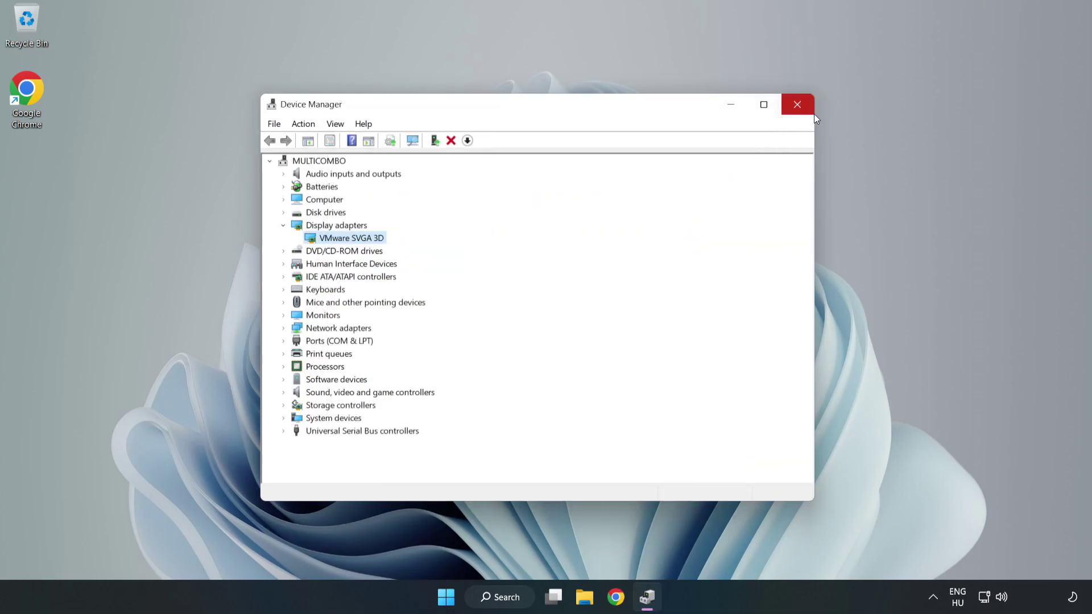
pyautogui.click(798, 105)
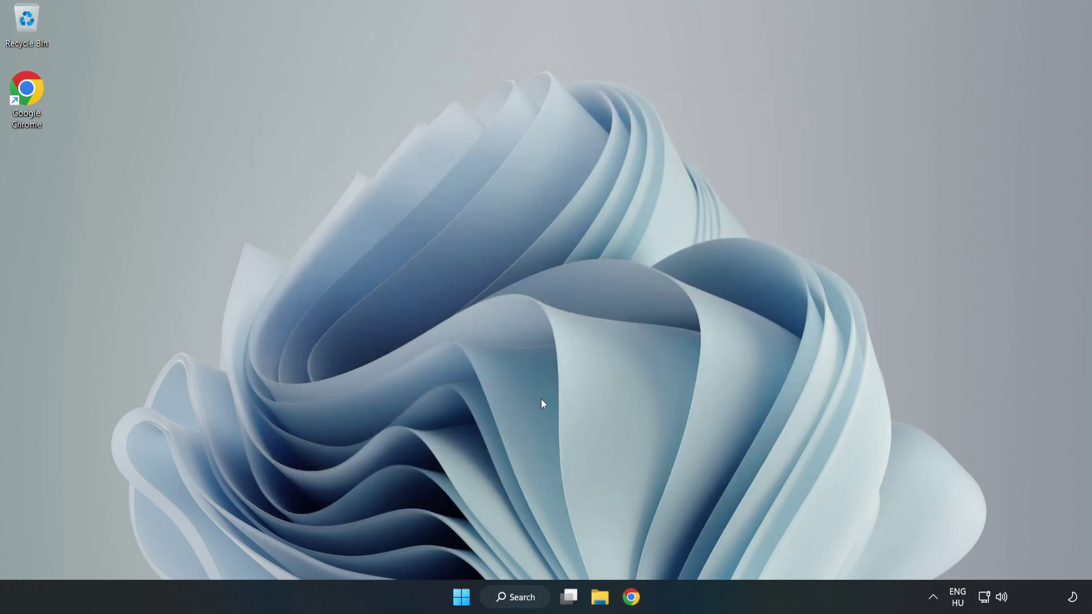
# - Search for 'game mode' and launch the Game Mode settings page
pyautogui.click(529, 603)
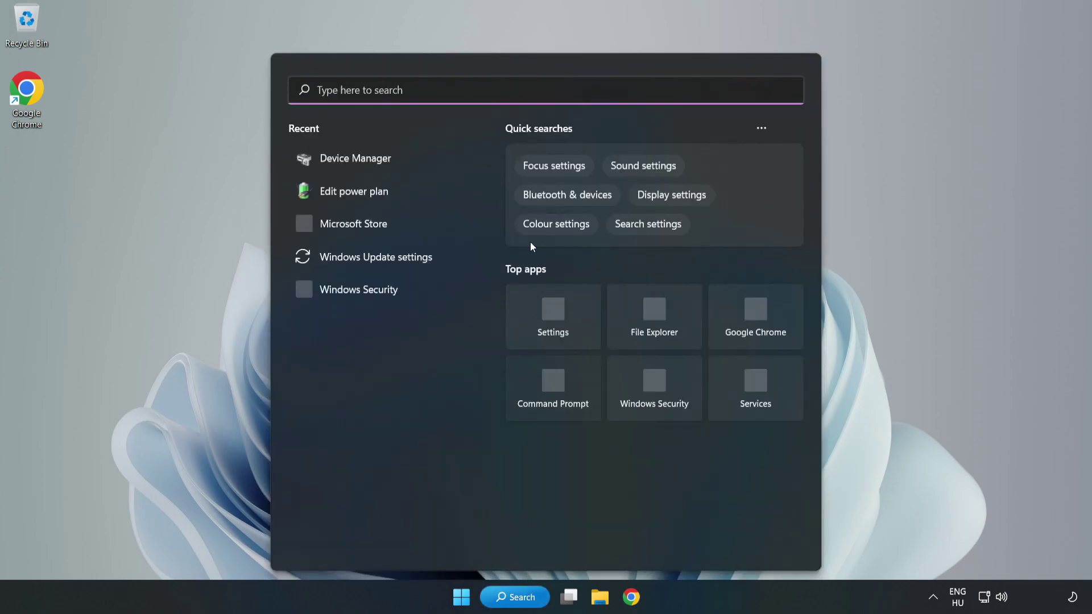
pyautogui.write('game mode')
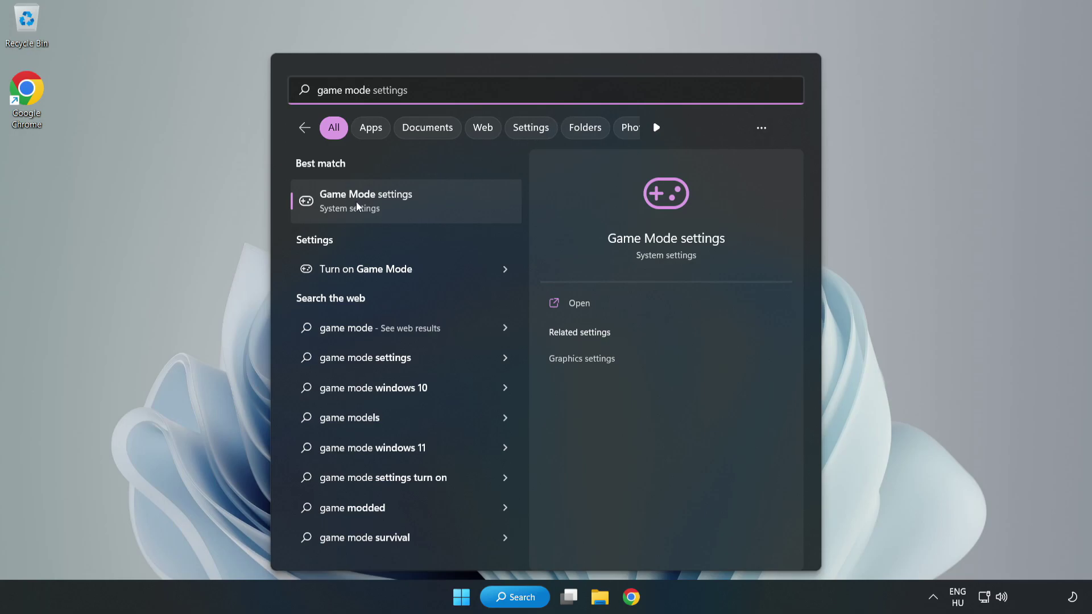
pyautogui.click(390, 206)
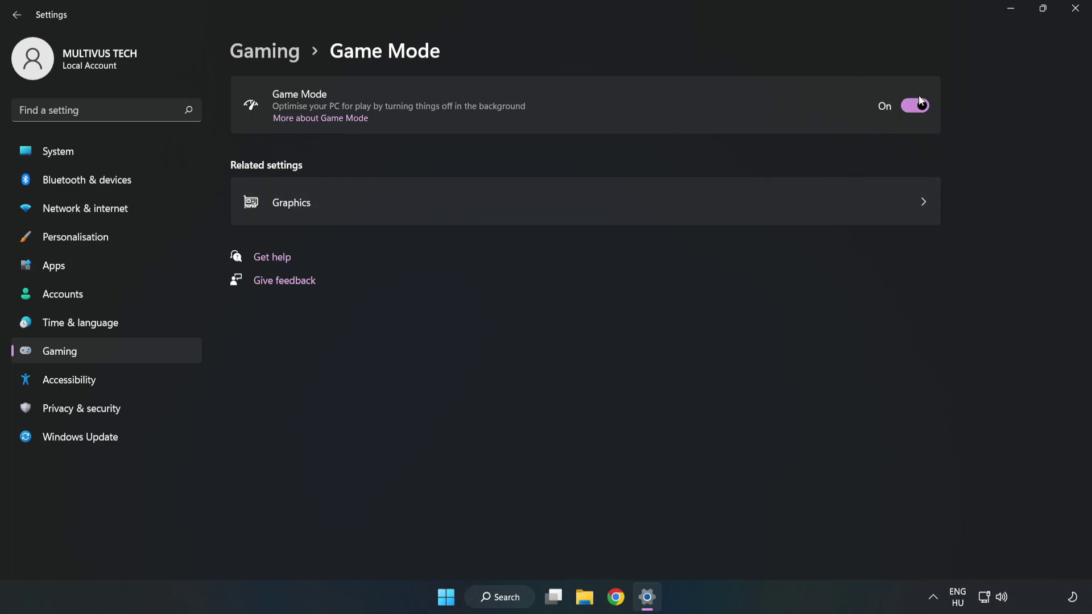
# - Turn off opening Xbox Game Bar with a controller button, then close Settings
pyautogui.click(279, 59)
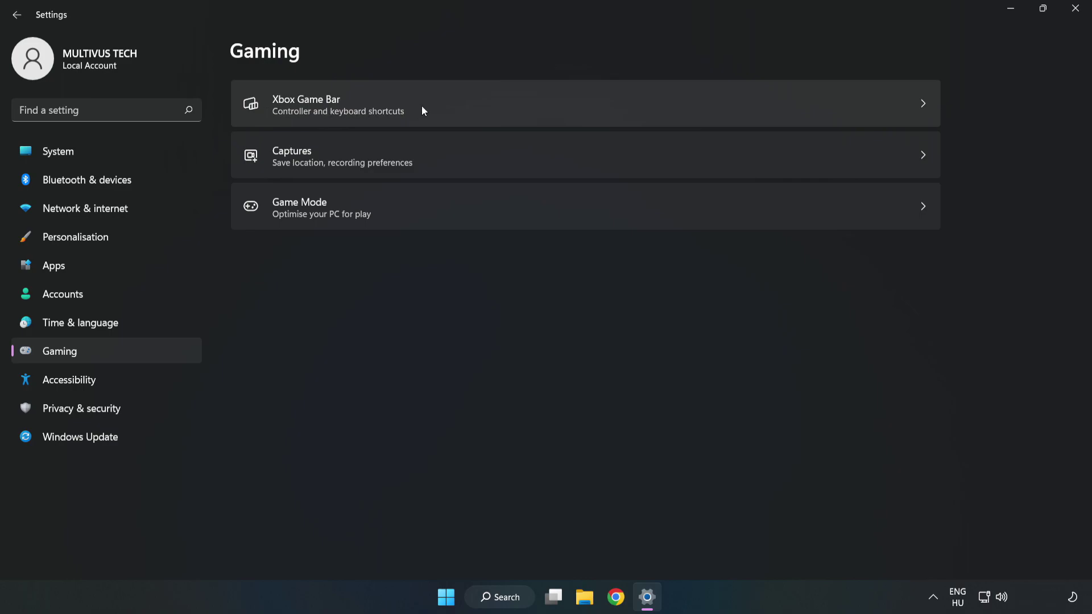
pyautogui.click(463, 103)
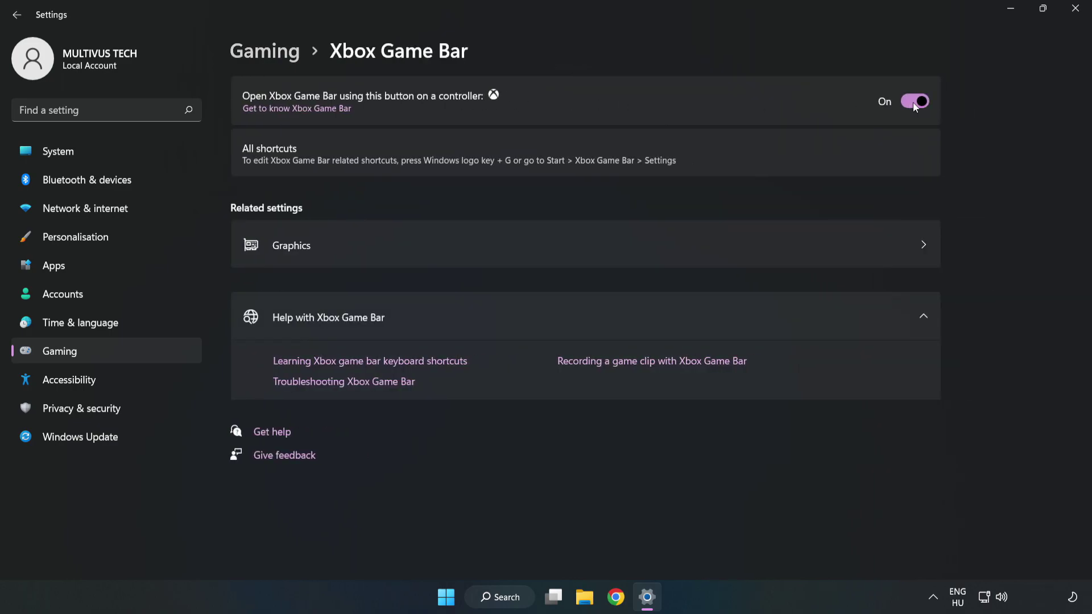
pyautogui.click(913, 102)
pyautogui.click(1077, 17)
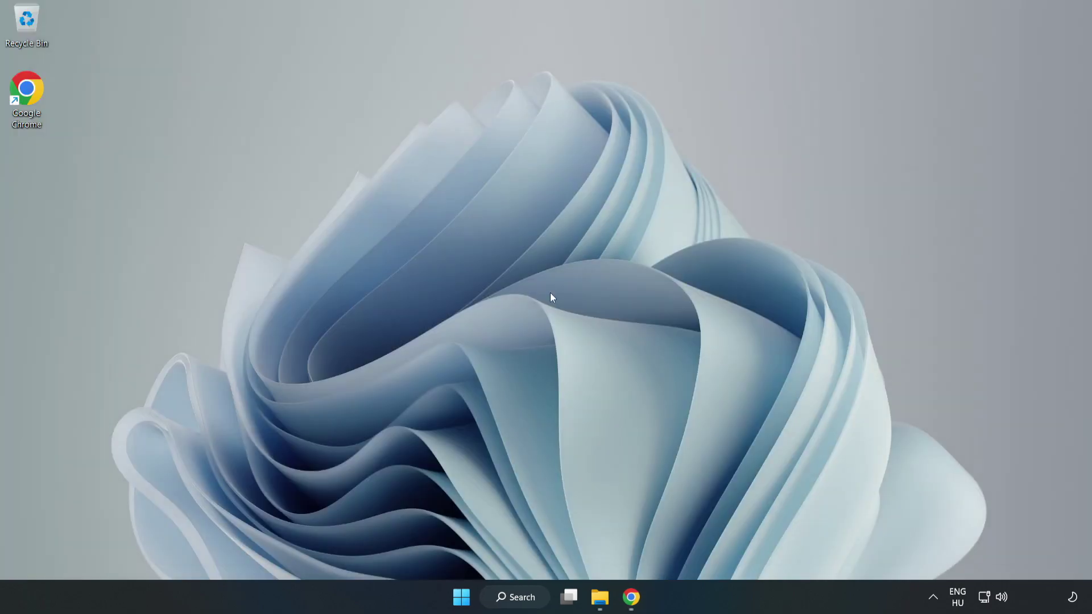
# - Launch Task Manager from the Start button's quick-link menu
pyautogui.rightClick(464, 602)
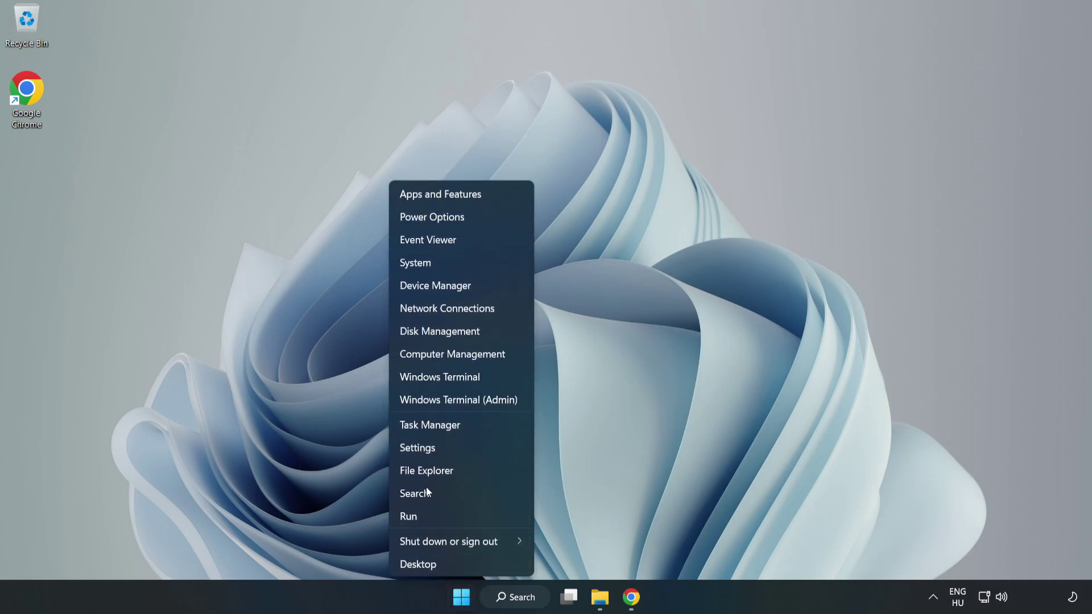
pyautogui.click(478, 425)
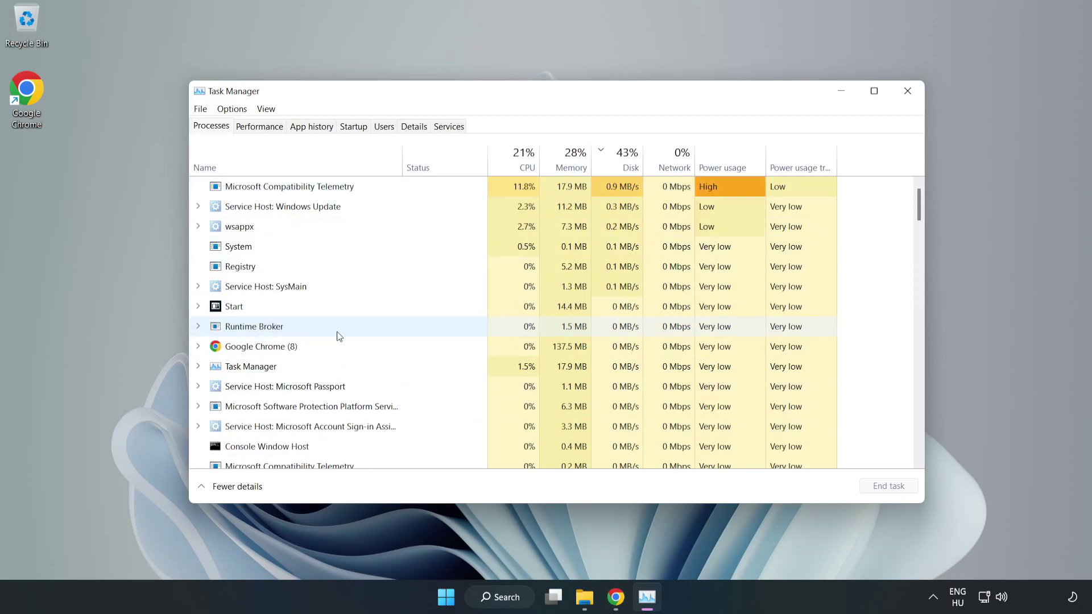
# - End the Google Chrome (8) process group and scroll through the process list
pyautogui.click(295, 350)
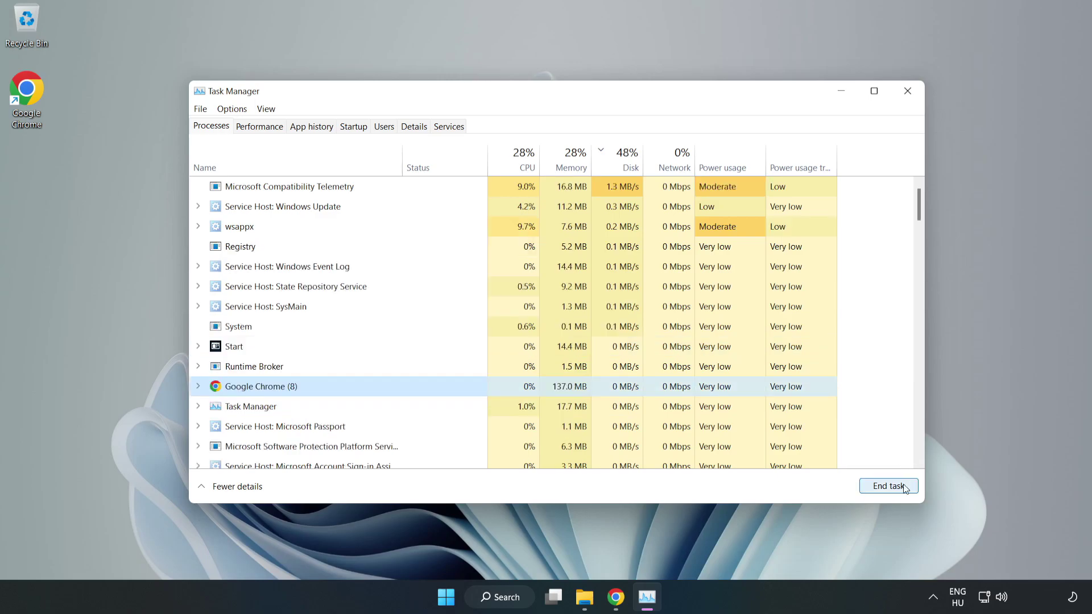
pyautogui.click(883, 488)
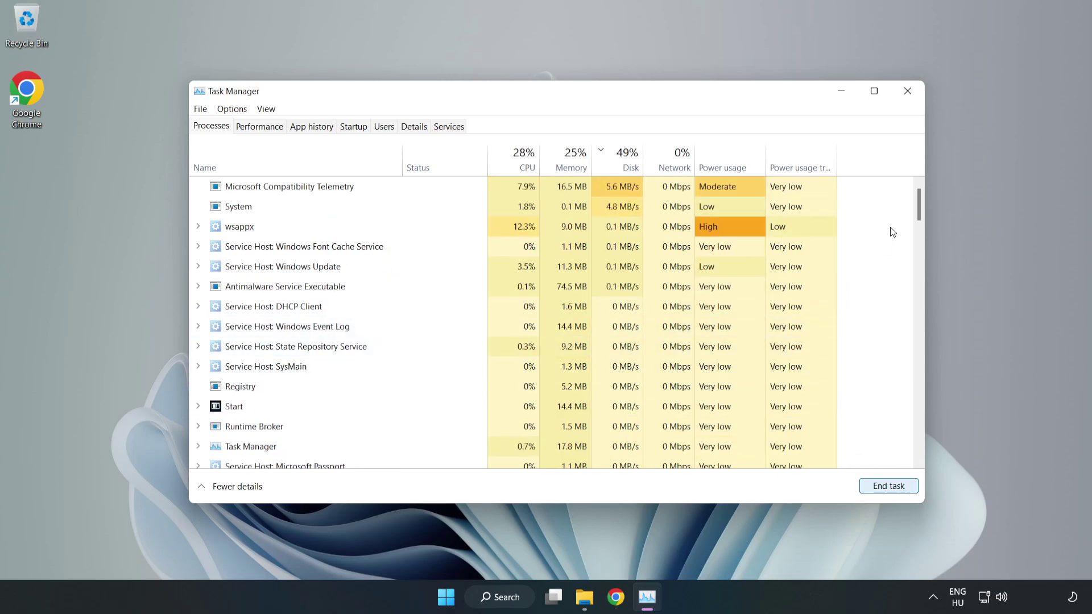
pyautogui.moveTo(922, 207); pyautogui.dragTo(908, 181)
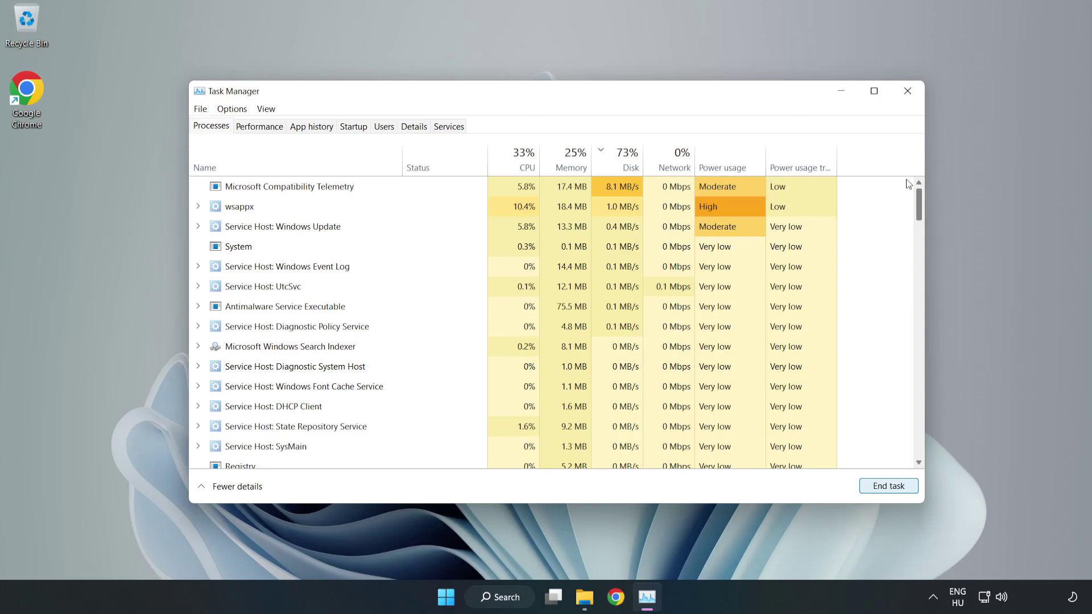
# - Disable Cortana, Phone Link, Terminal and Xbox App Services as startup apps, then close Task Manager
pyautogui.click(357, 127)
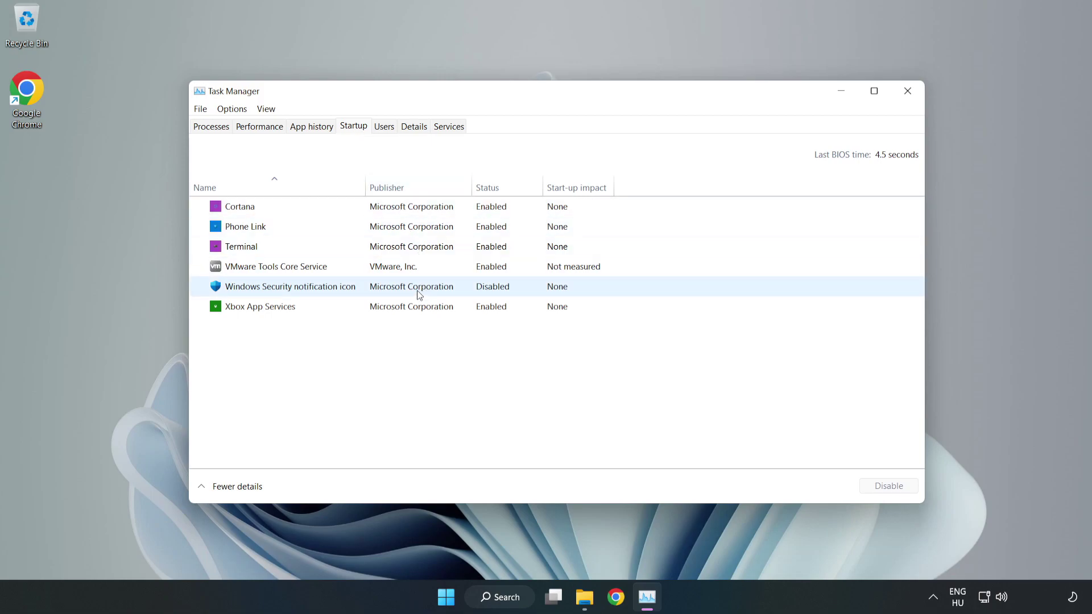
pyautogui.click(411, 206)
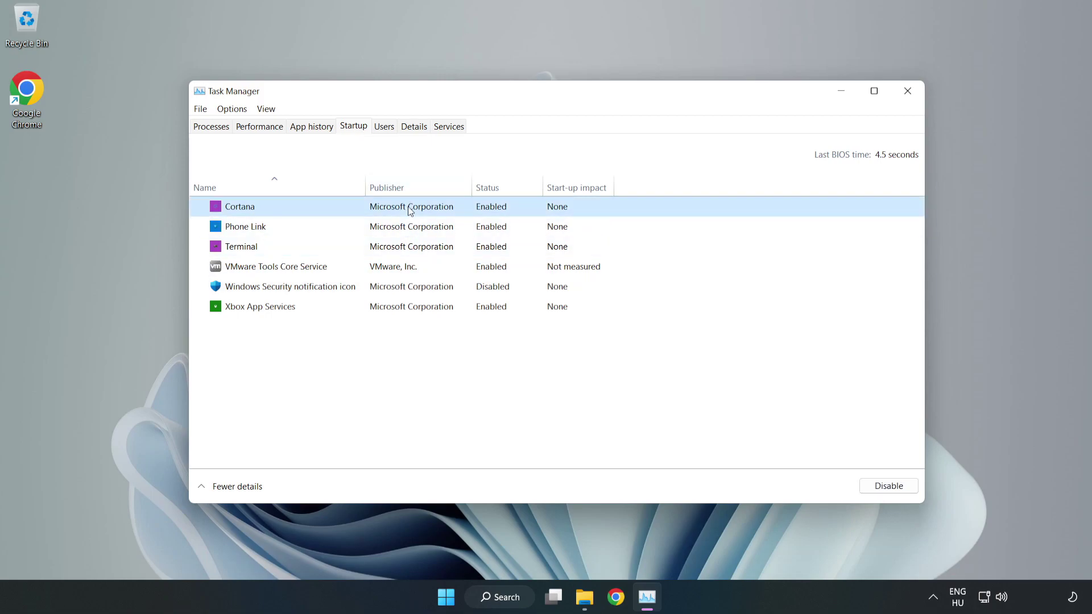
pyautogui.click(878, 492)
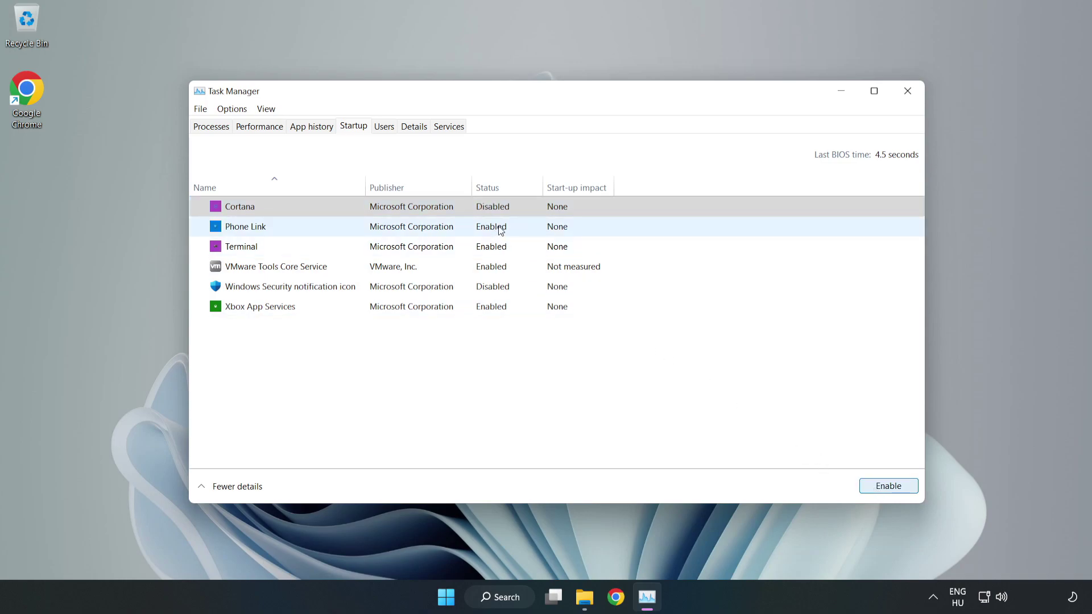
pyautogui.click(503, 231)
pyautogui.click(881, 487)
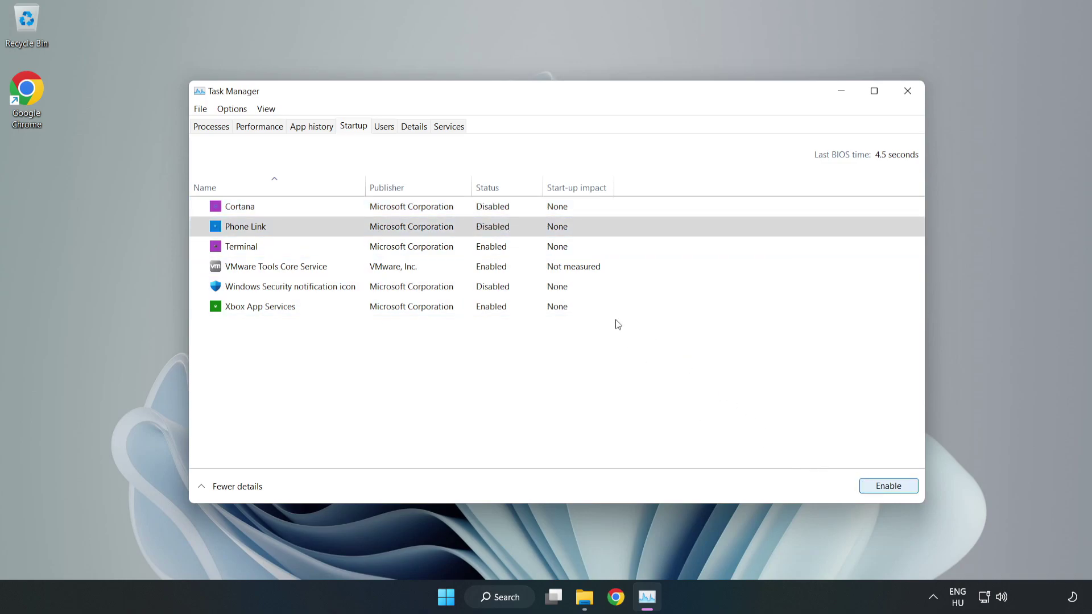
pyautogui.click(503, 250)
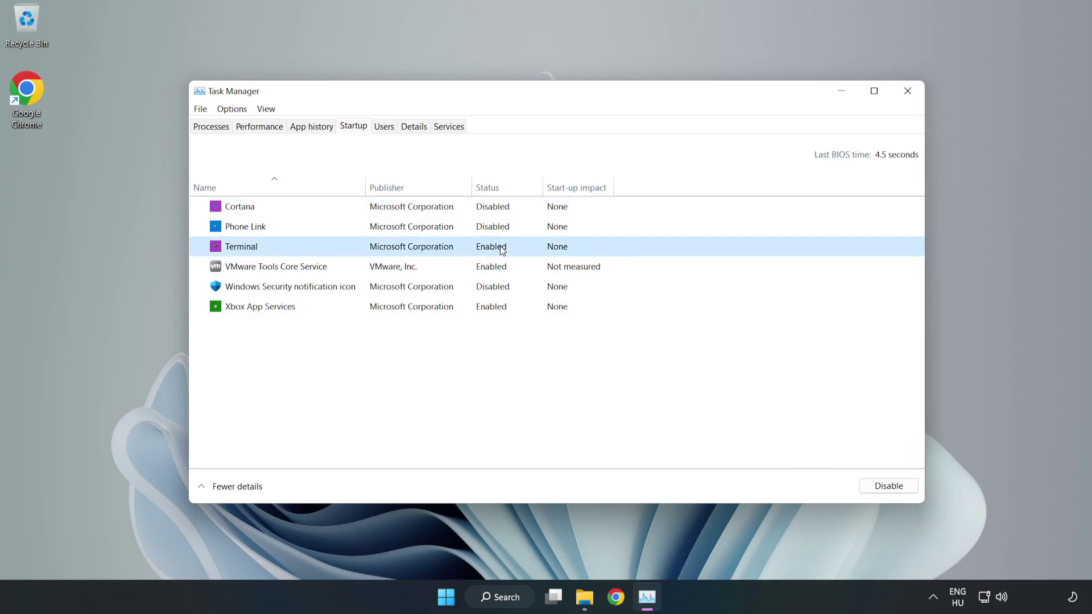
pyautogui.click(893, 490)
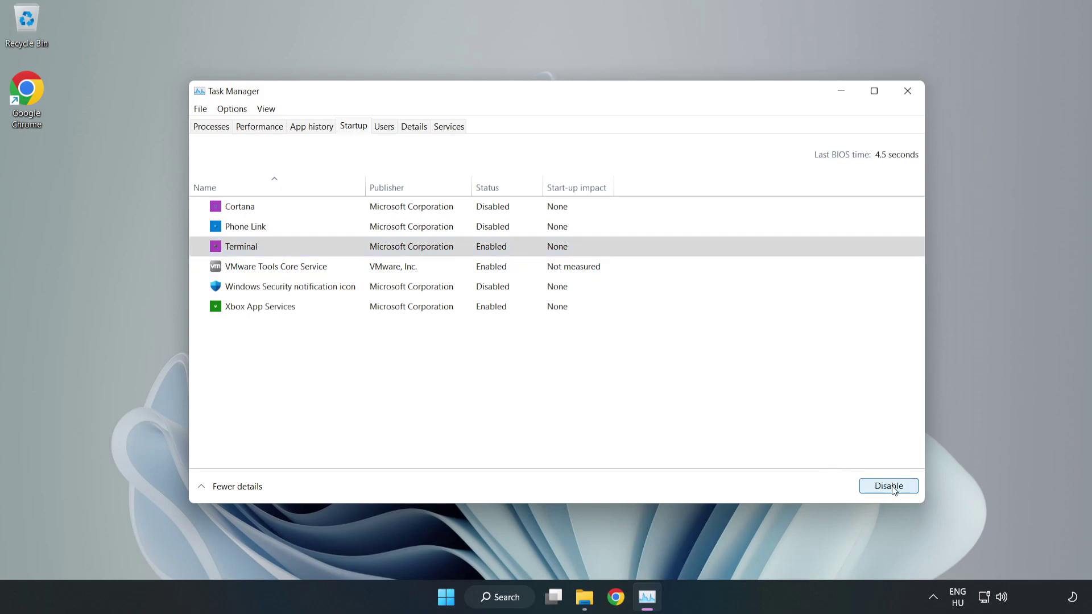
pyautogui.click(376, 308)
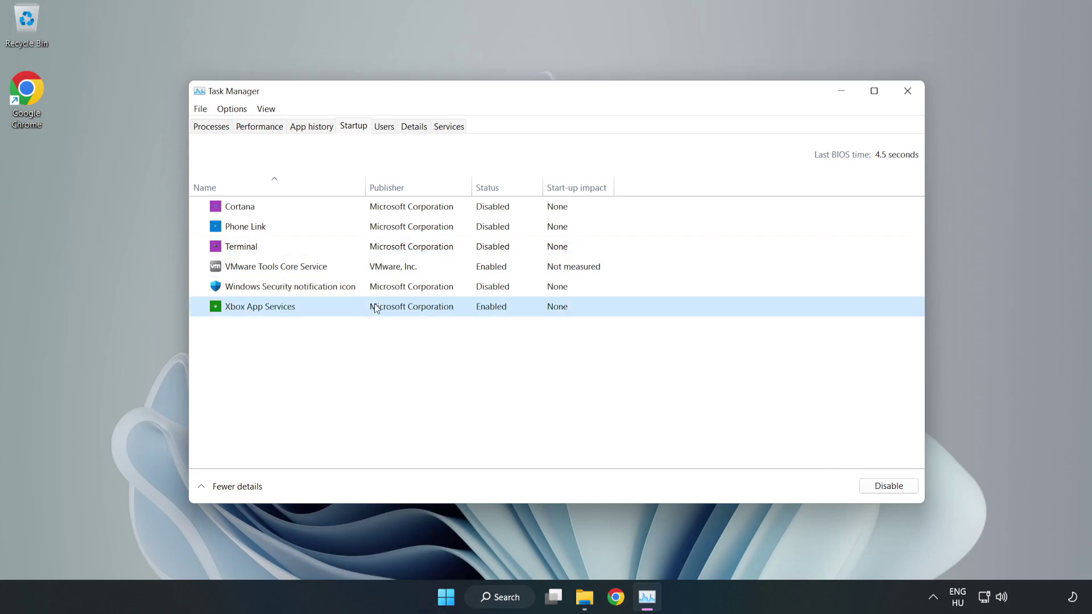
pyautogui.click(867, 490)
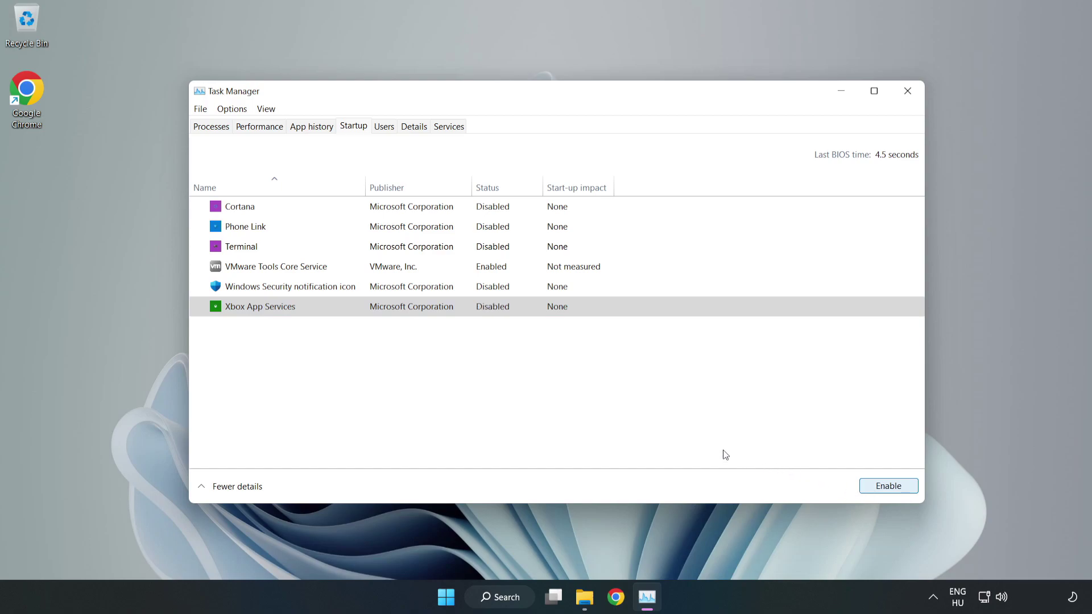
pyautogui.click(907, 96)
# - Close Task Manager, recheck Windows Update until it reports up to date, then close Settings
pyautogui.click(908, 97)
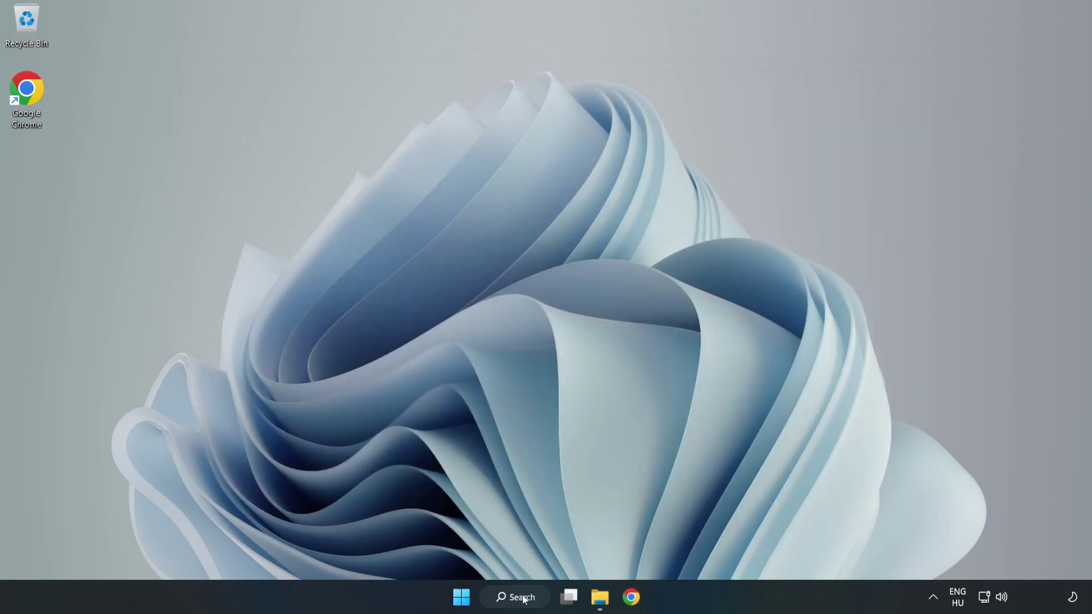
pyautogui.click(522, 601)
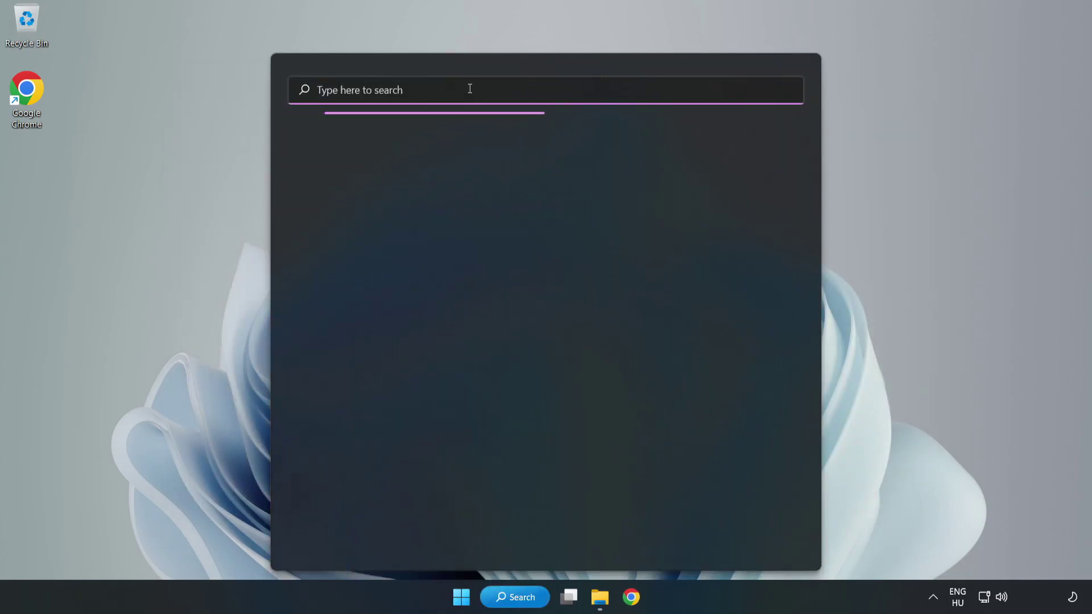
pyautogui.write('update')
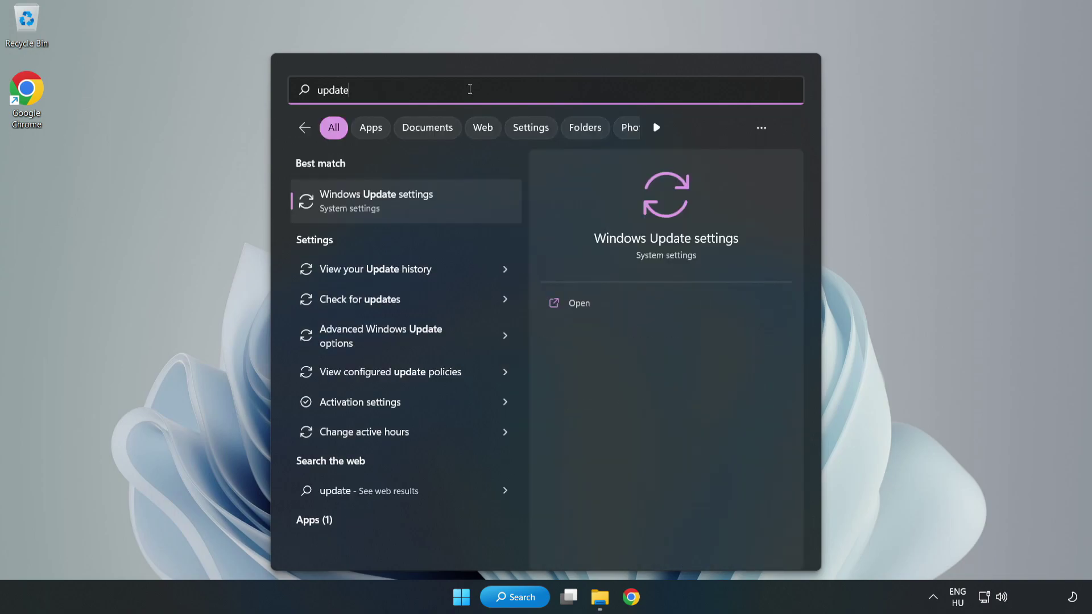
pyautogui.click(444, 212)
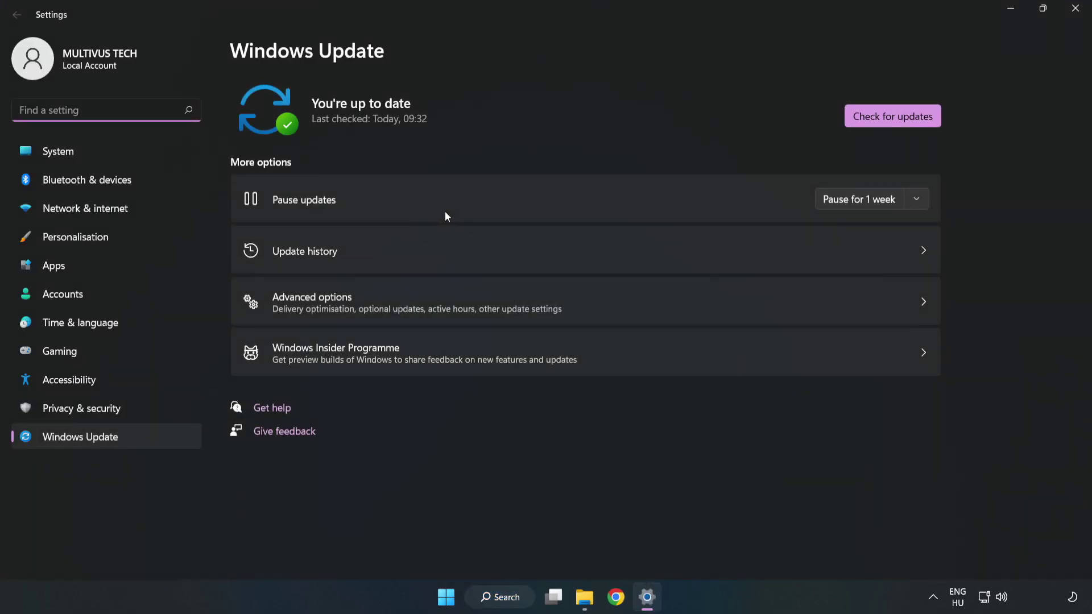
pyautogui.click(878, 120)
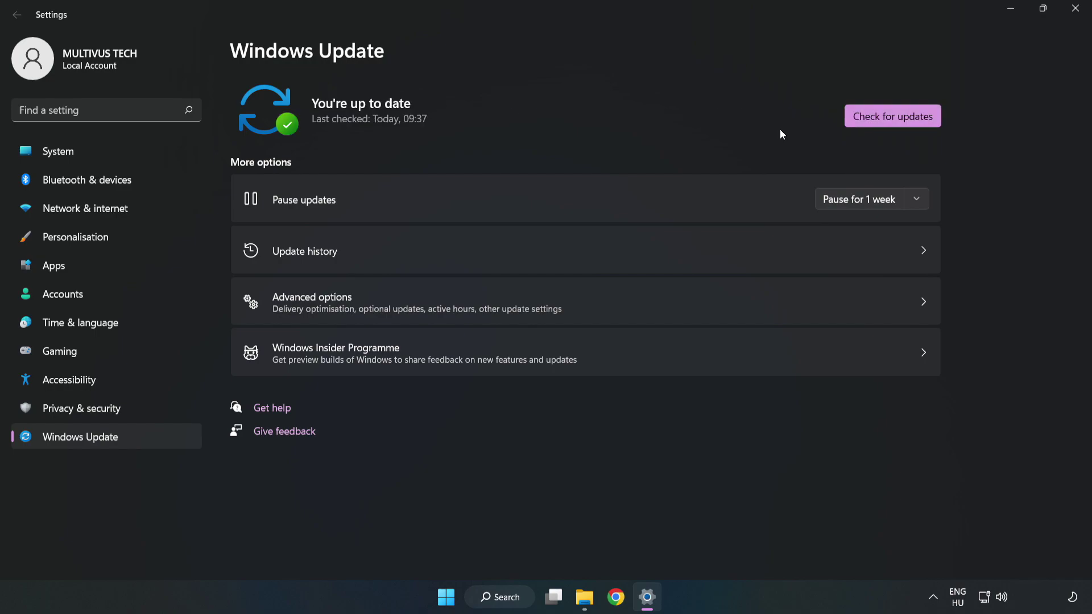
pyautogui.click(1072, 13)
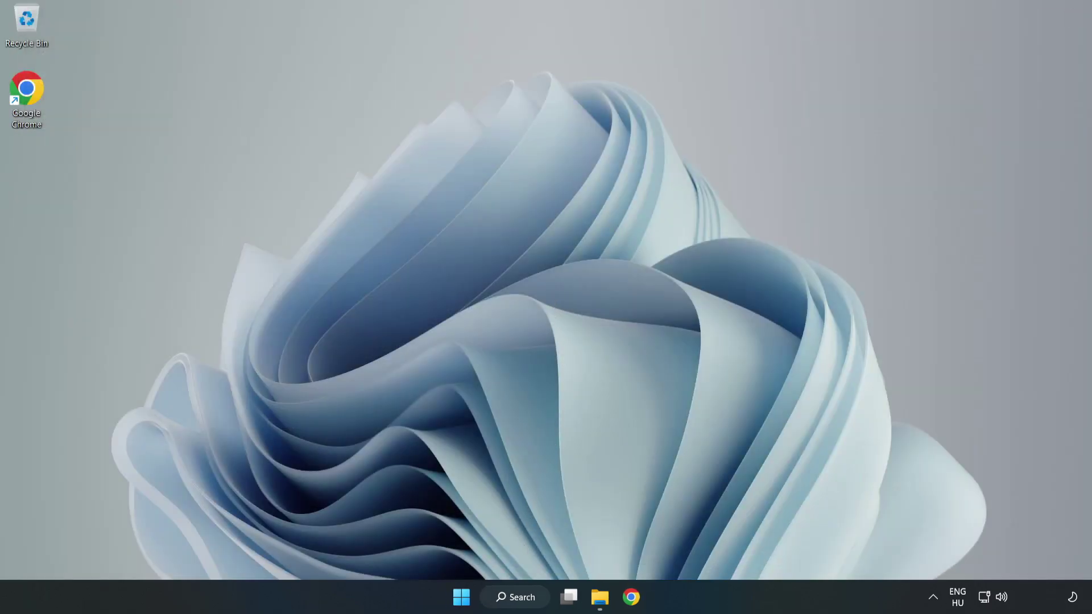
# - Launch Registry Editor by searching for 'regedit' in Windows Search
pyautogui.click(533, 604)
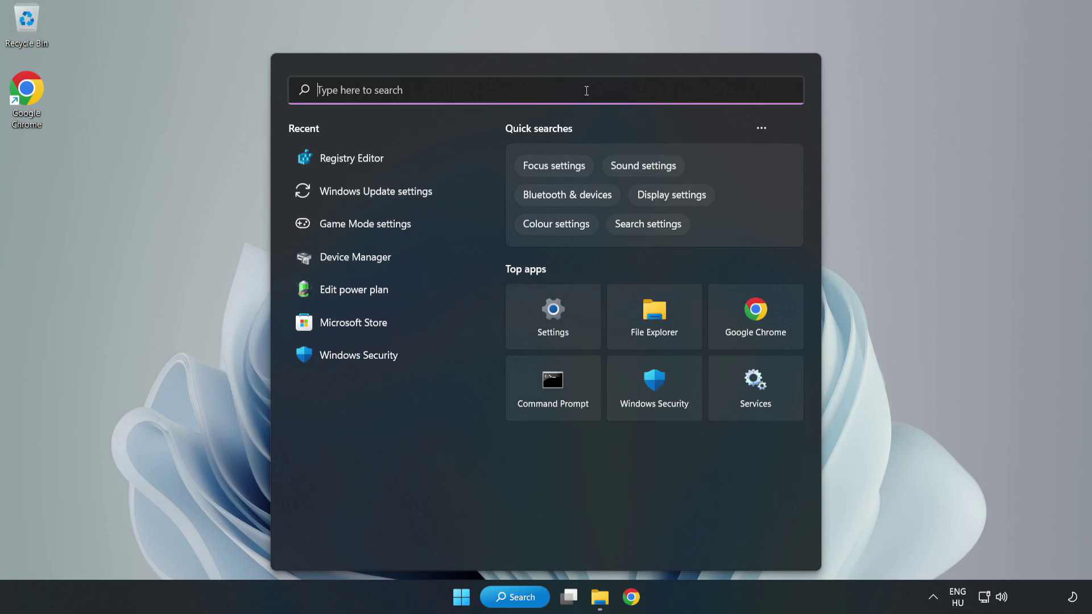
pyautogui.write('regedit')
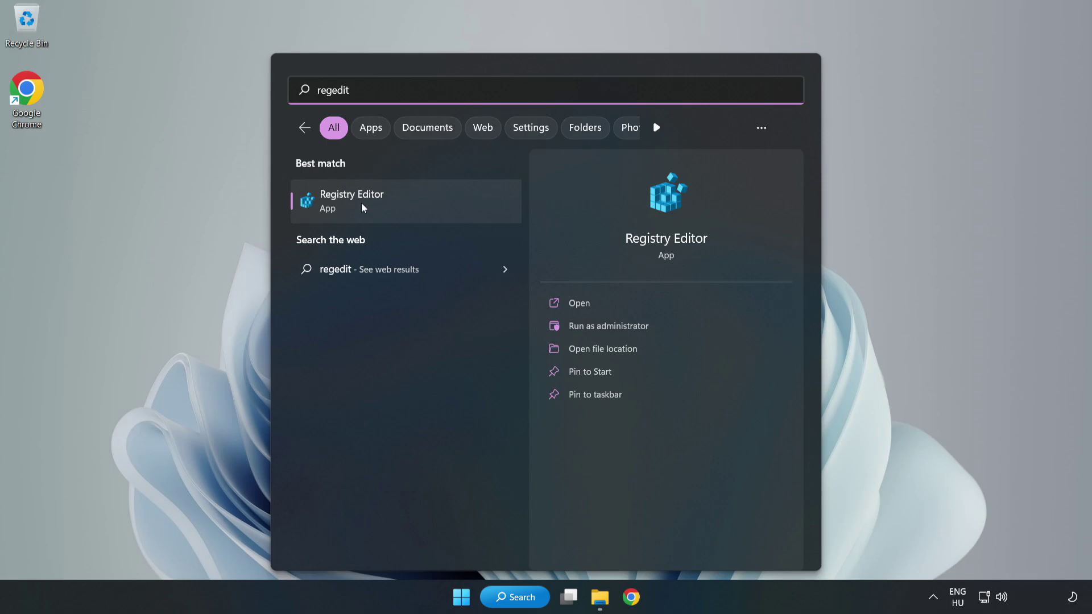
pyautogui.click(417, 202)
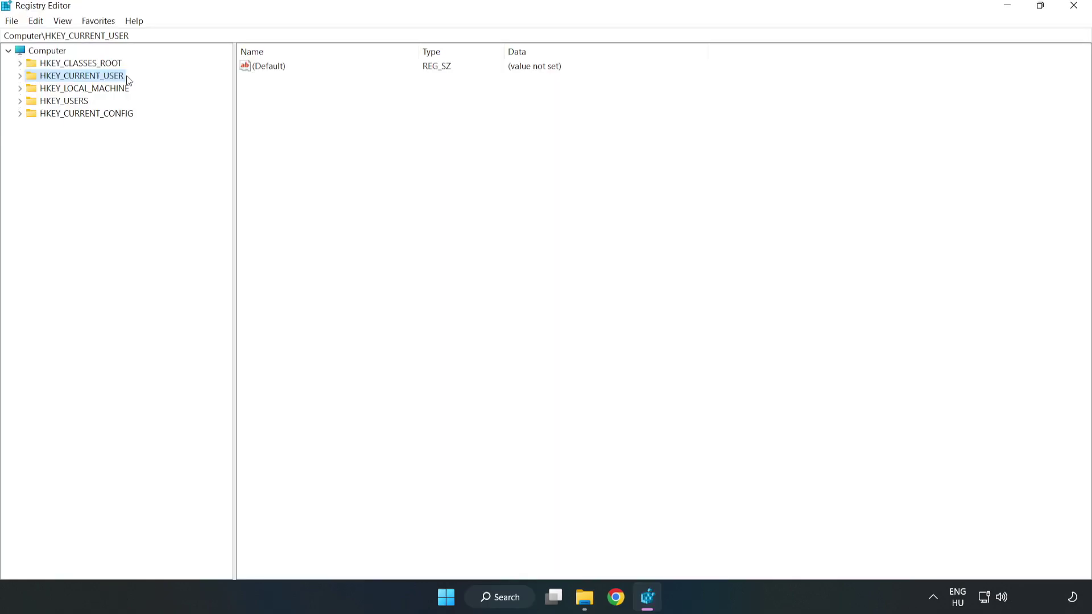
# - Navigate to HKEY_CURRENT_USER\System\GameConfigStore and select the GameDVR_Enabled value
pyautogui.click(21, 78)
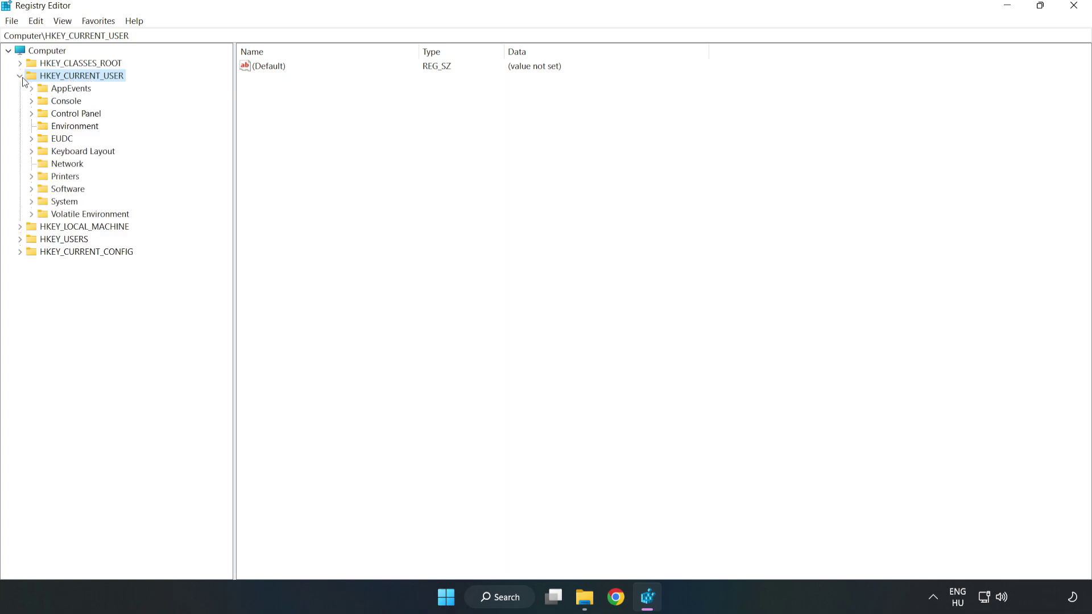
pyautogui.click(31, 201)
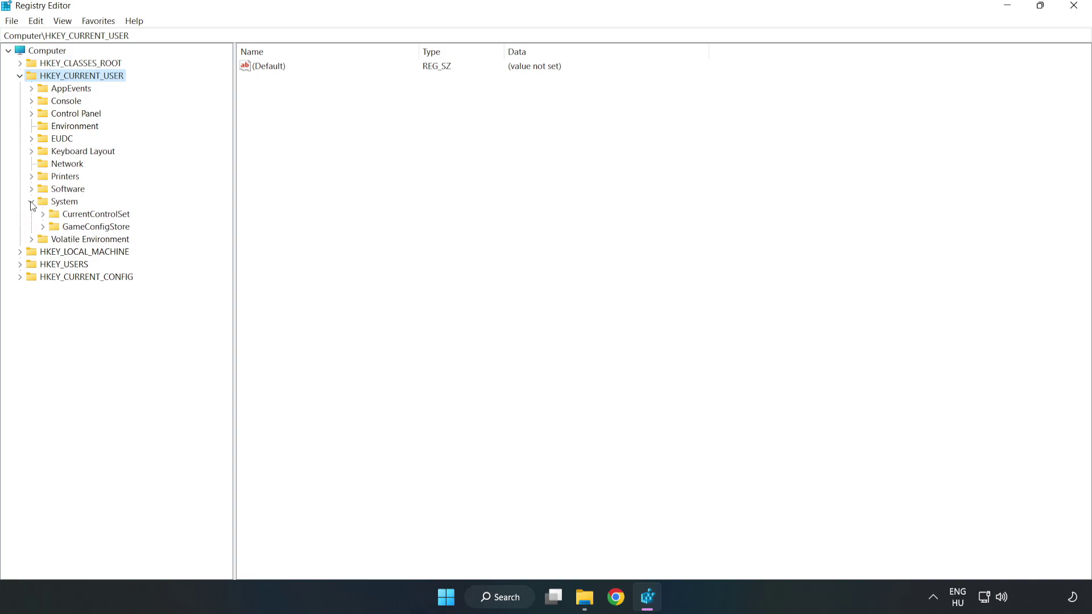
pyautogui.click(91, 232)
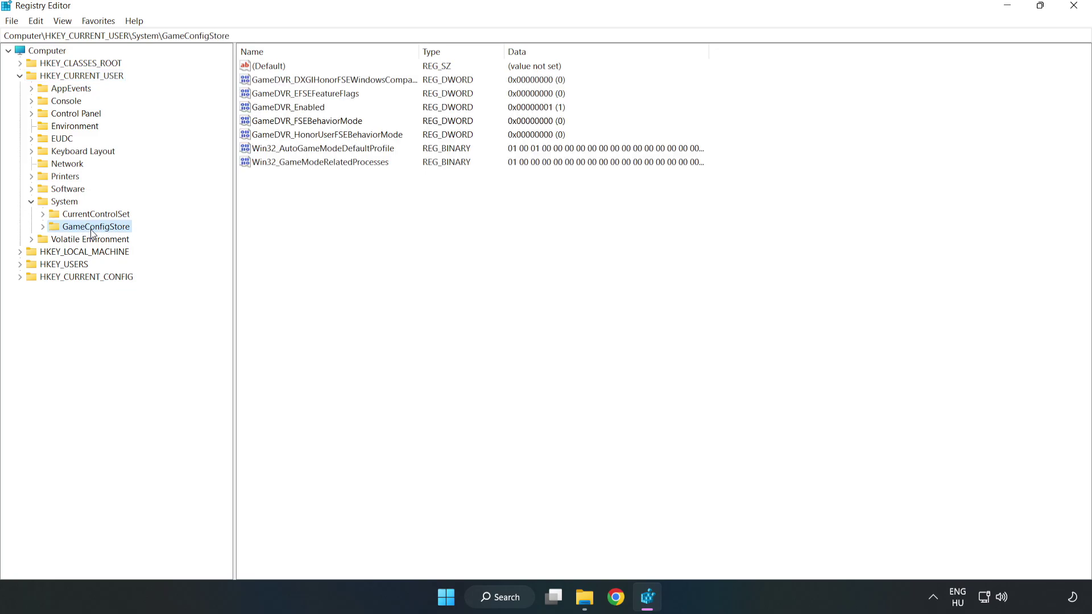
pyautogui.click(273, 110)
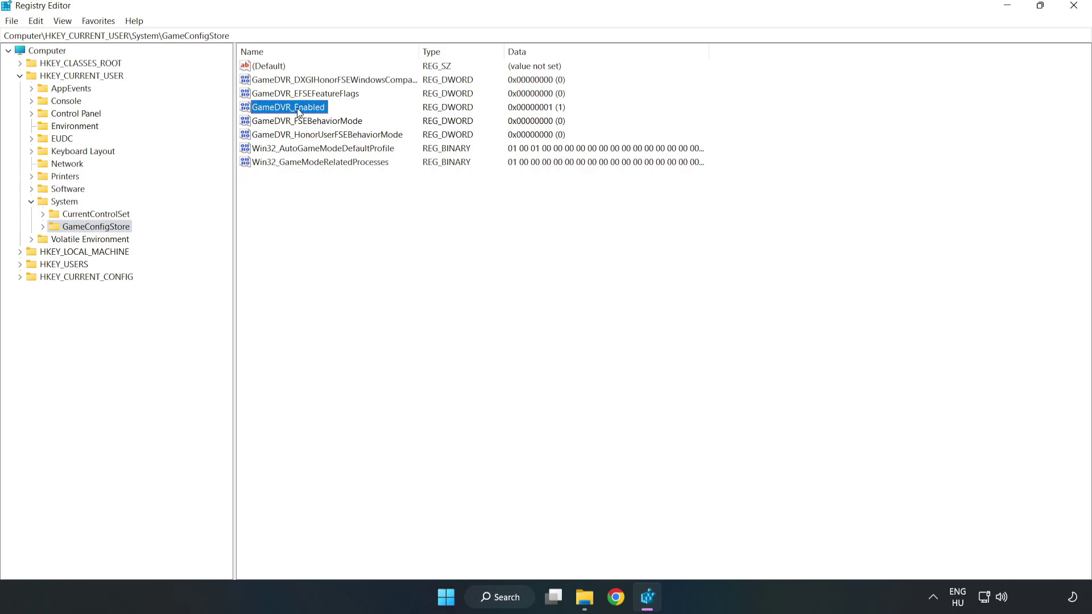
# - Change GameDVR_Enabled's value data from 1 to 0
pyautogui.rightClick(298, 112)
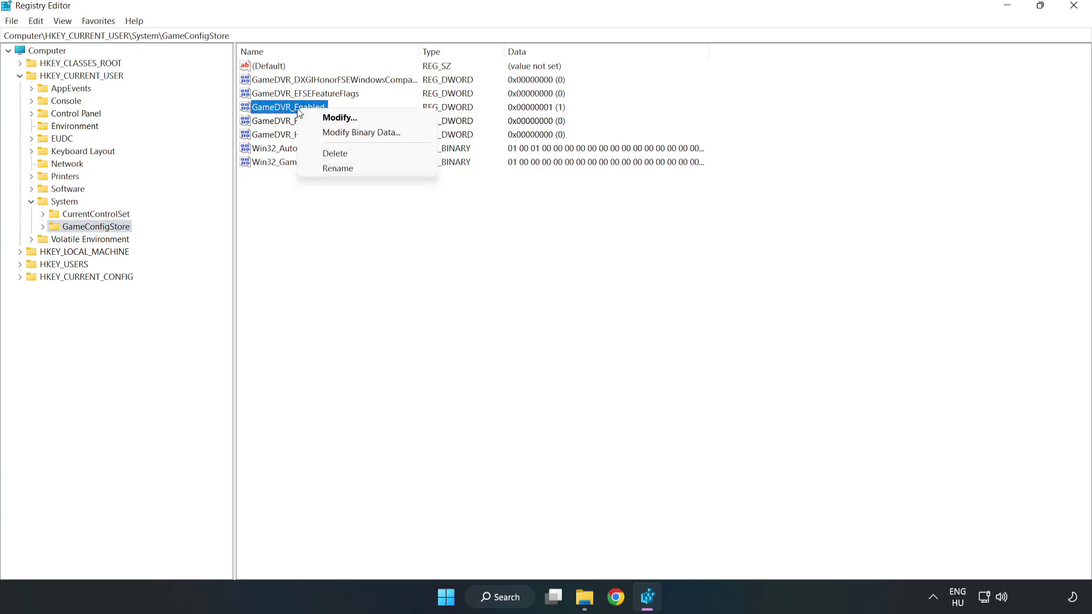
pyautogui.click(347, 118)
pyautogui.moveTo(220, 74); pyautogui.dragTo(613, 234)
pyautogui.click(458, 295)
pyautogui.moveTo(458, 295); pyautogui.dragTo(379, 285)
pyautogui.write('0')
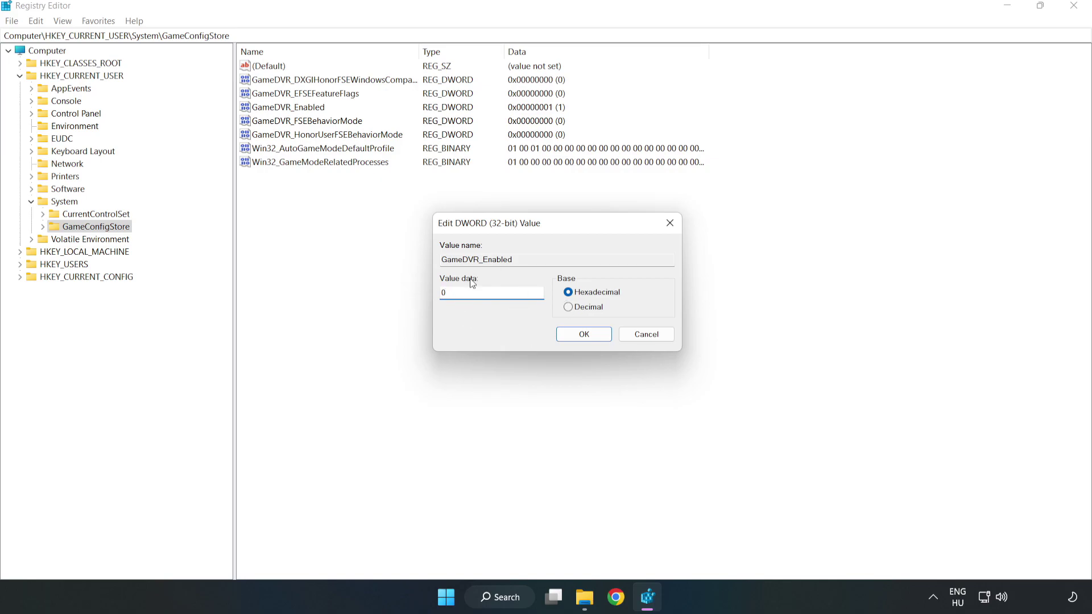
pyautogui.click(584, 334)
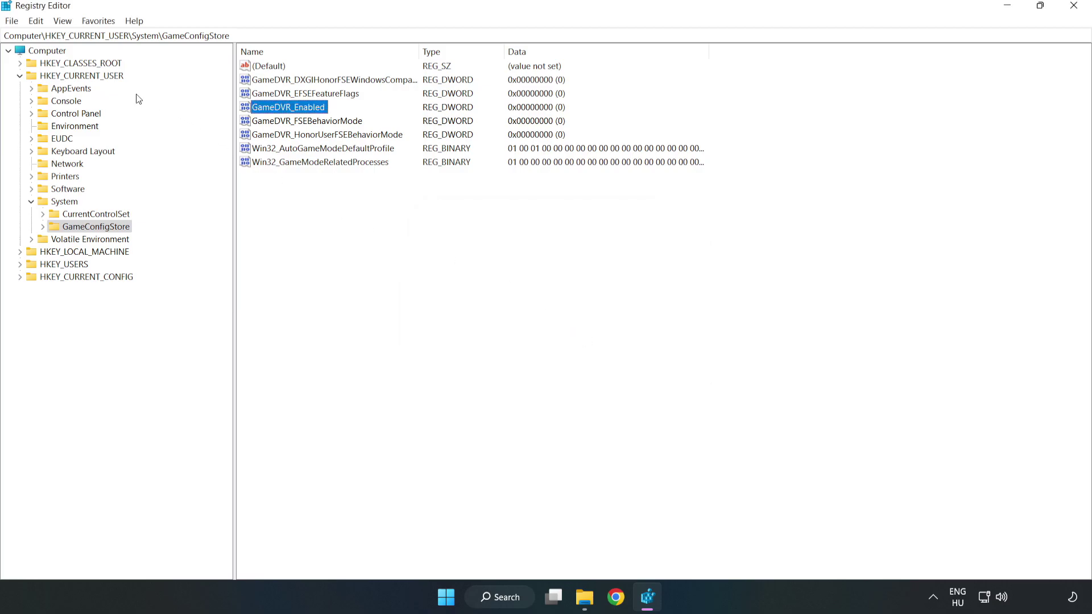
# - Browse to HKLM\SOFTWARE\Microsoft\PolicyManager\default\ApplicationManagement\AllowGameDVR after collapsing HKEY_CURRENT_USER
pyautogui.click(20, 76)
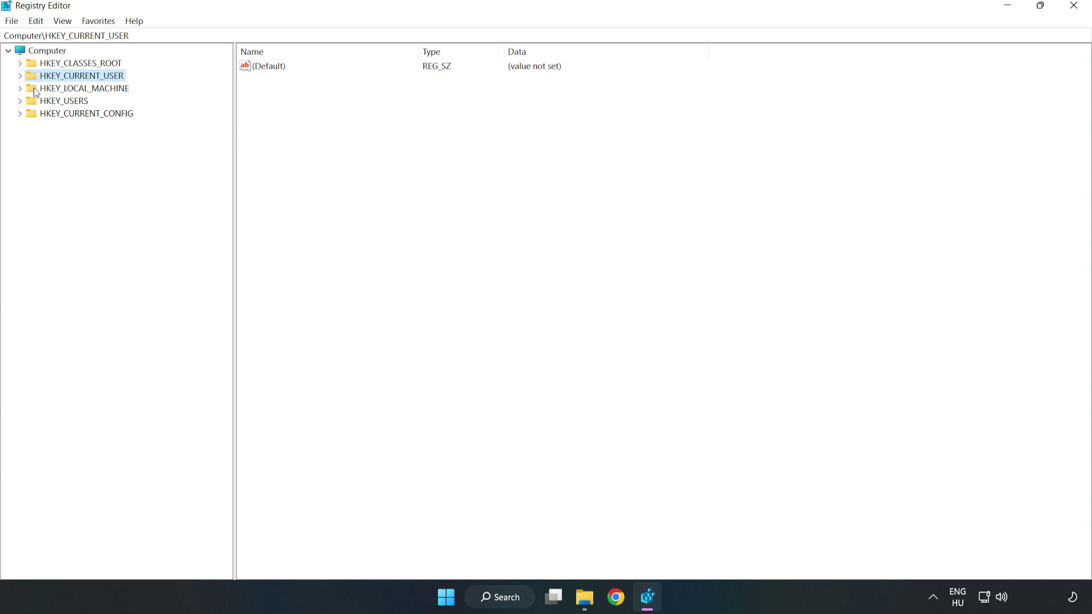
pyautogui.doubleClick(26, 90)
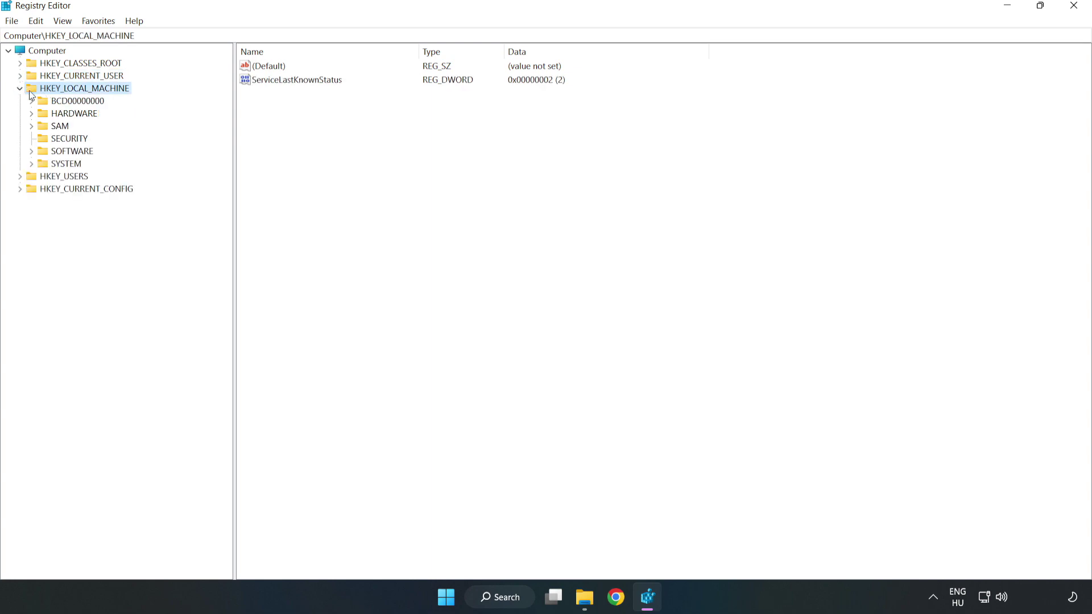
pyautogui.click(32, 152)
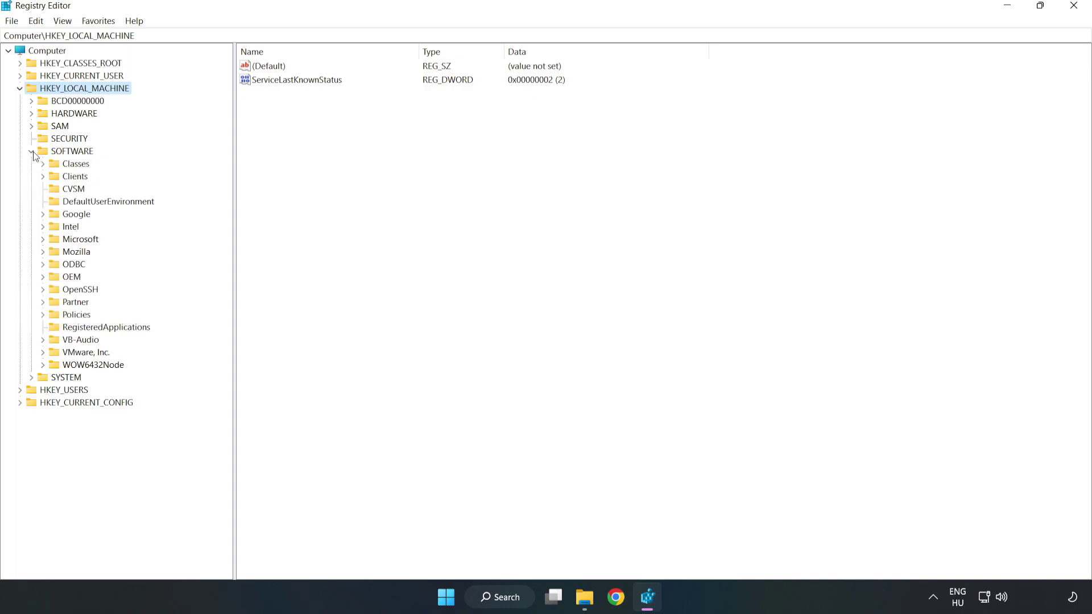
pyautogui.click(43, 240)
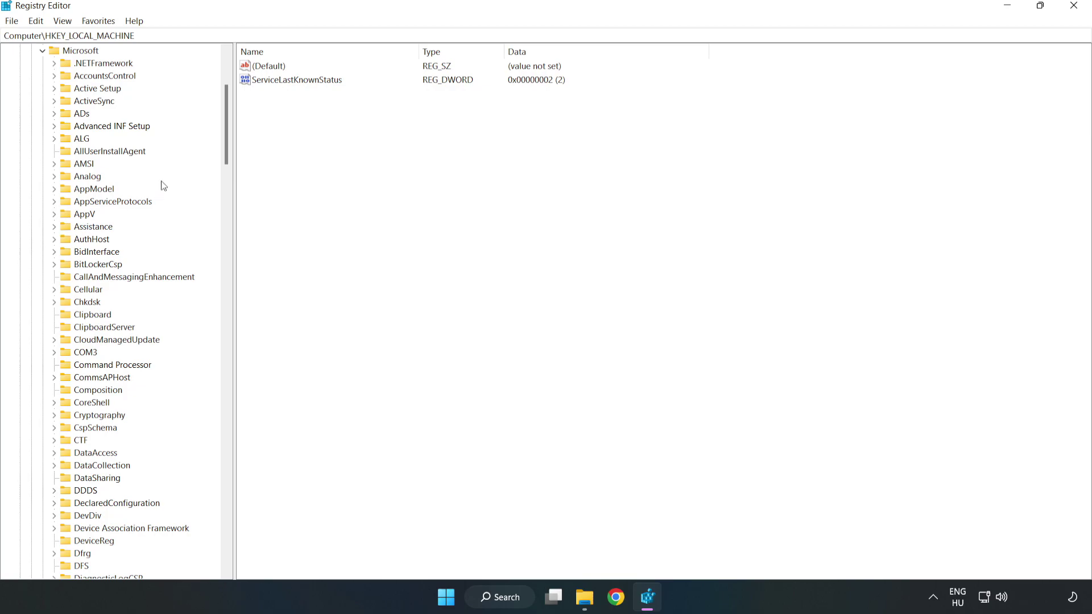
pyautogui.moveTo(225, 146); pyautogui.dragTo(250, 404)
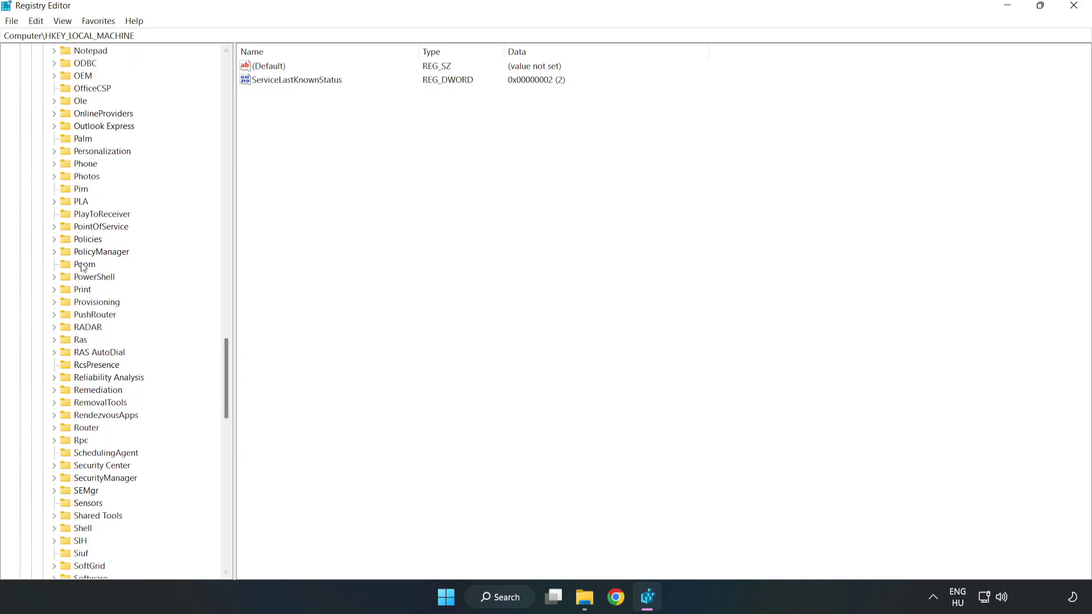
pyautogui.click(54, 252)
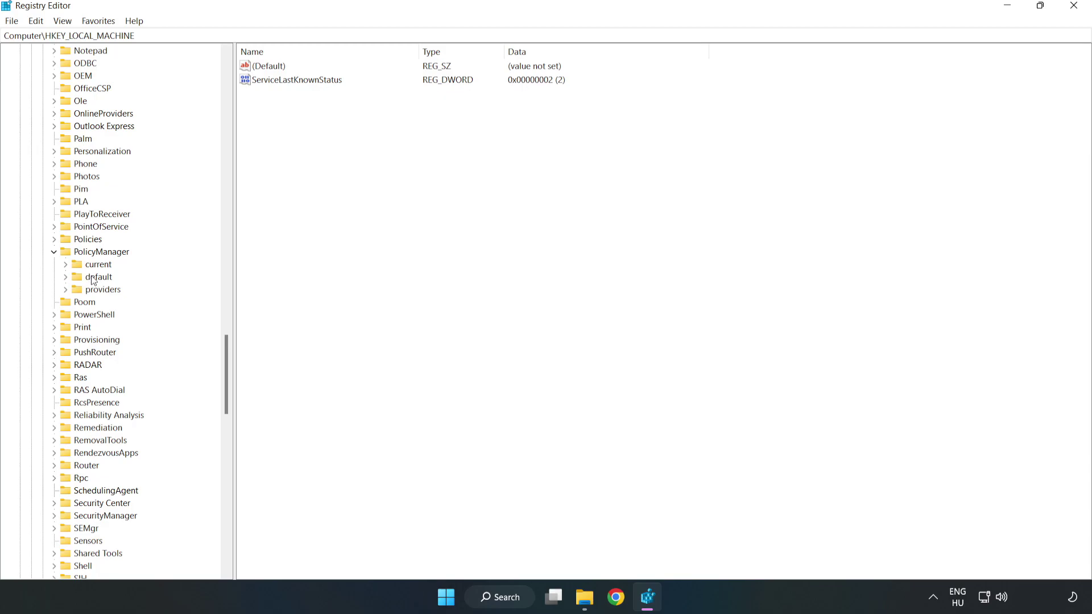
pyautogui.click(66, 277)
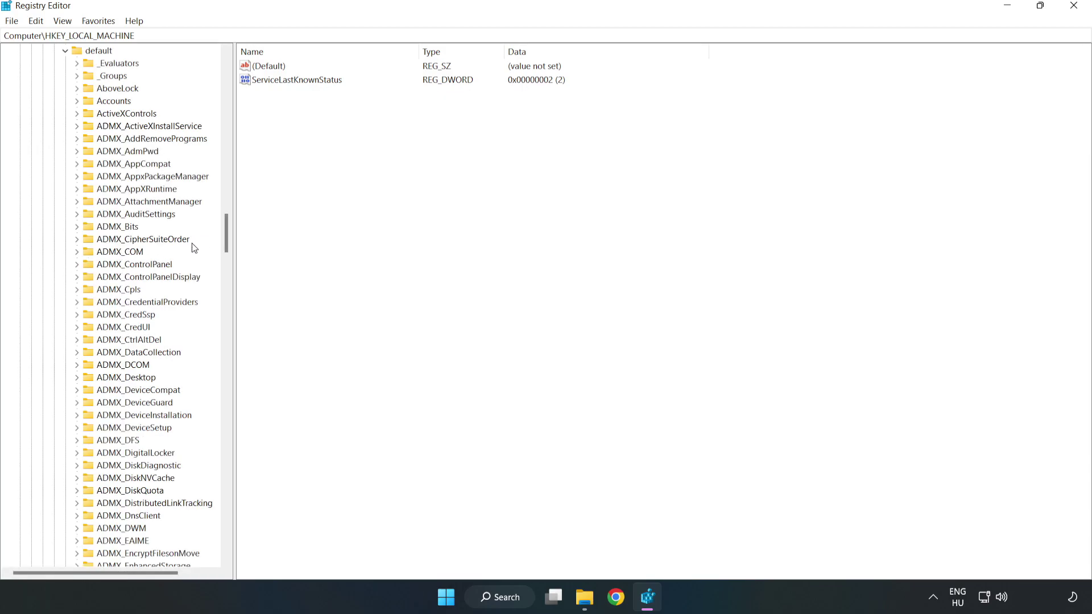
pyautogui.moveTo(226, 233); pyautogui.dragTo(221, 366)
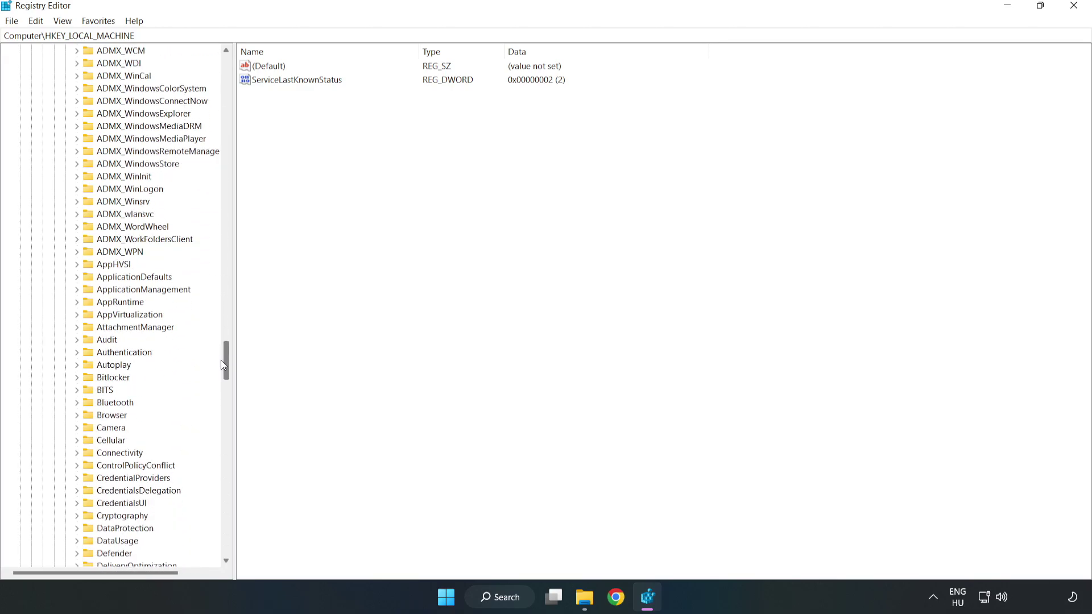
pyautogui.click(78, 290)
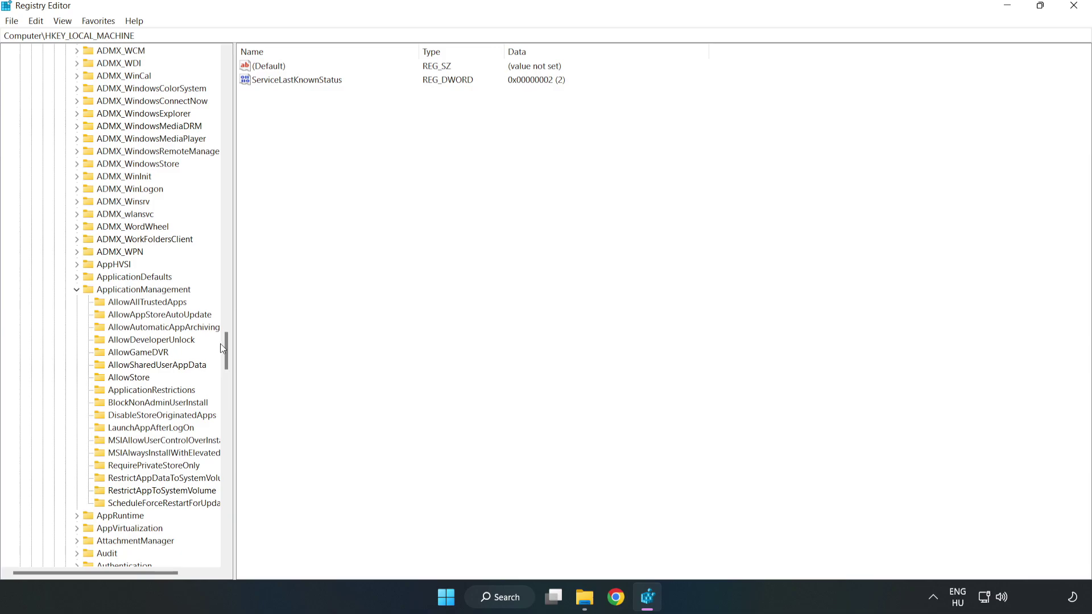
pyautogui.click(127, 353)
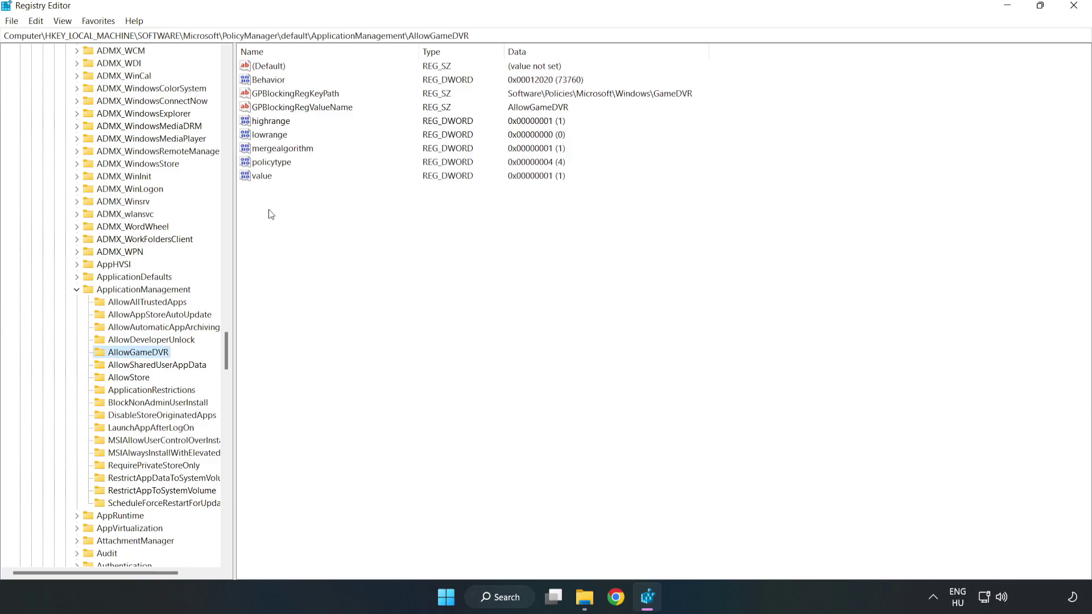
# - Set the AllowGameDVR 'value' entry's data from 1 to 0
pyautogui.click(255, 178)
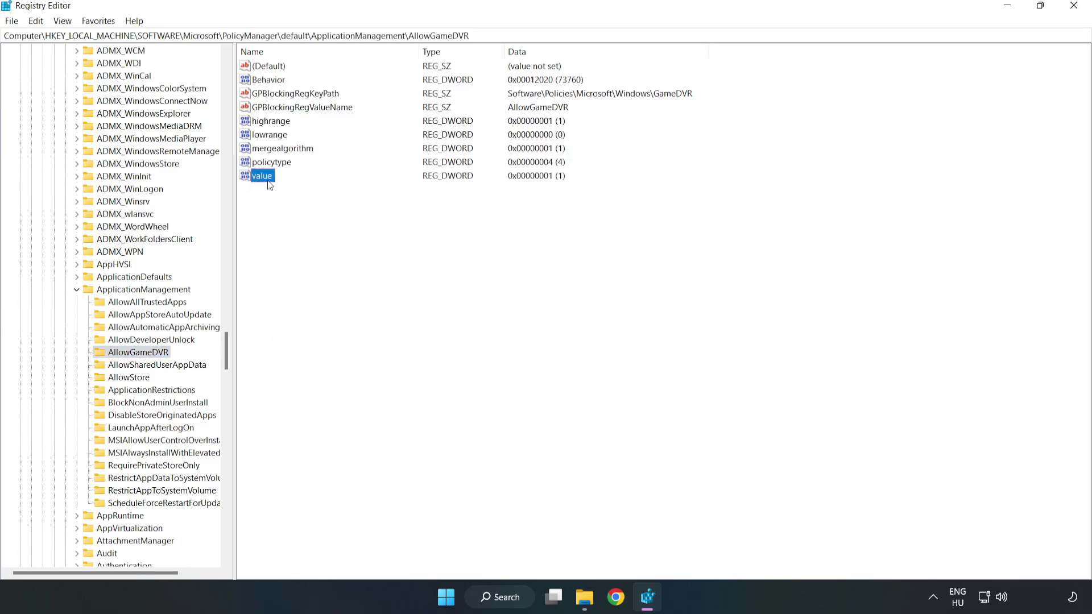
pyautogui.rightClick(267, 182)
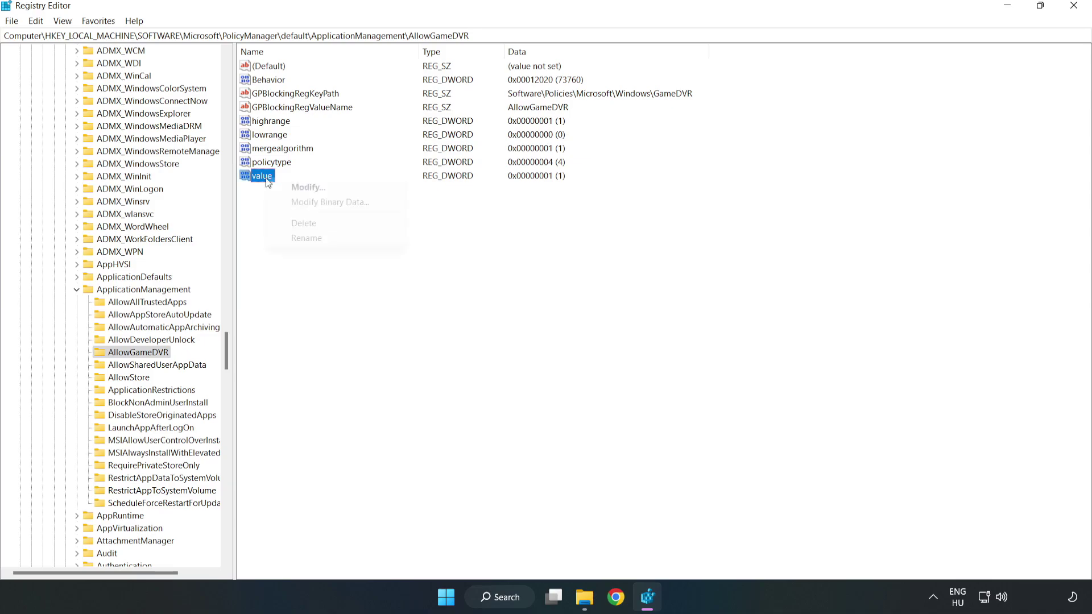
pyautogui.click(308, 187)
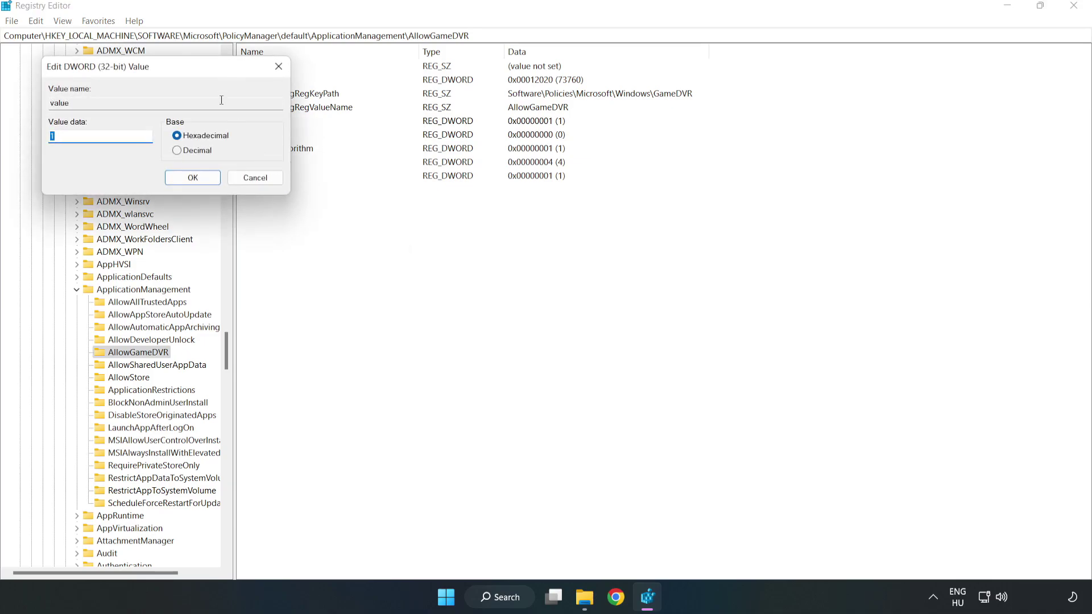
pyautogui.moveTo(205, 71); pyautogui.dragTo(556, 226)
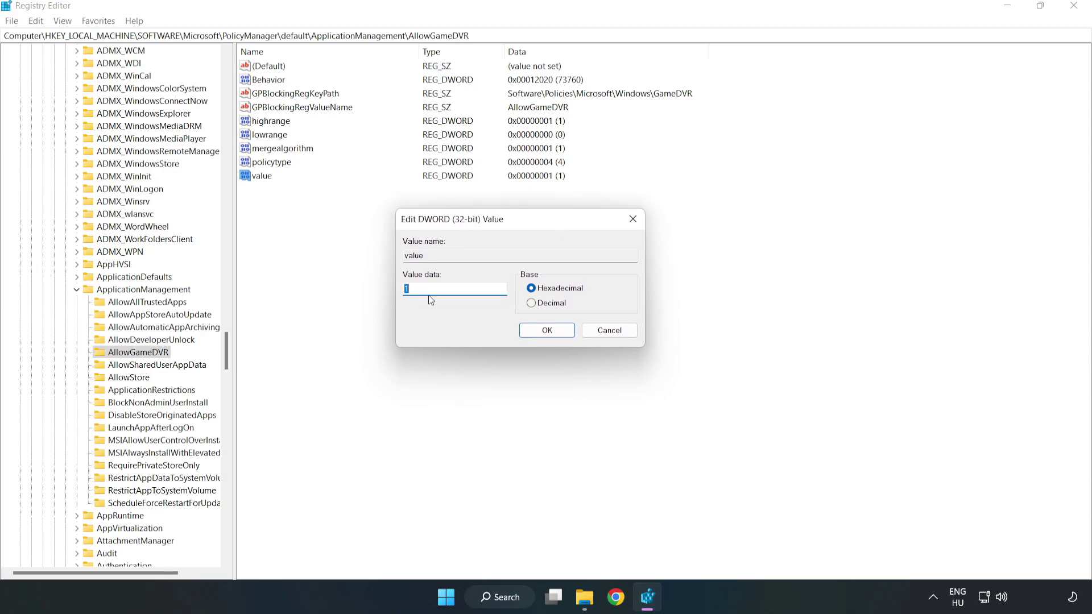
pyautogui.write('0')
pyautogui.click(549, 330)
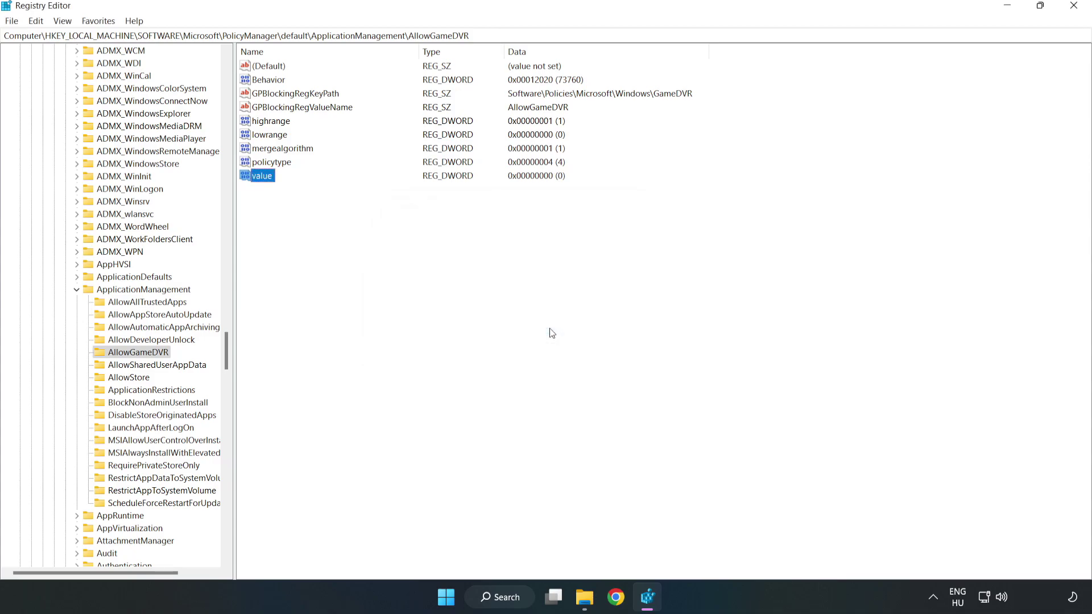
# - Close Registry Editor, download dxwebsetup.exe from the DirectX End-User Runtime page, and run it
pyautogui.click(1074, 6)
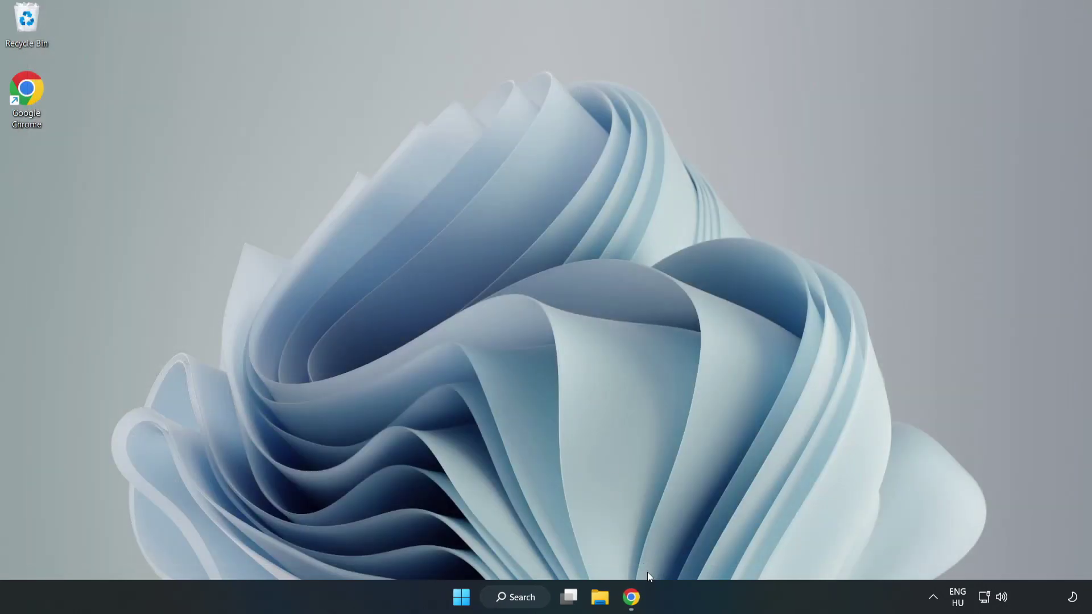
pyautogui.click(633, 605)
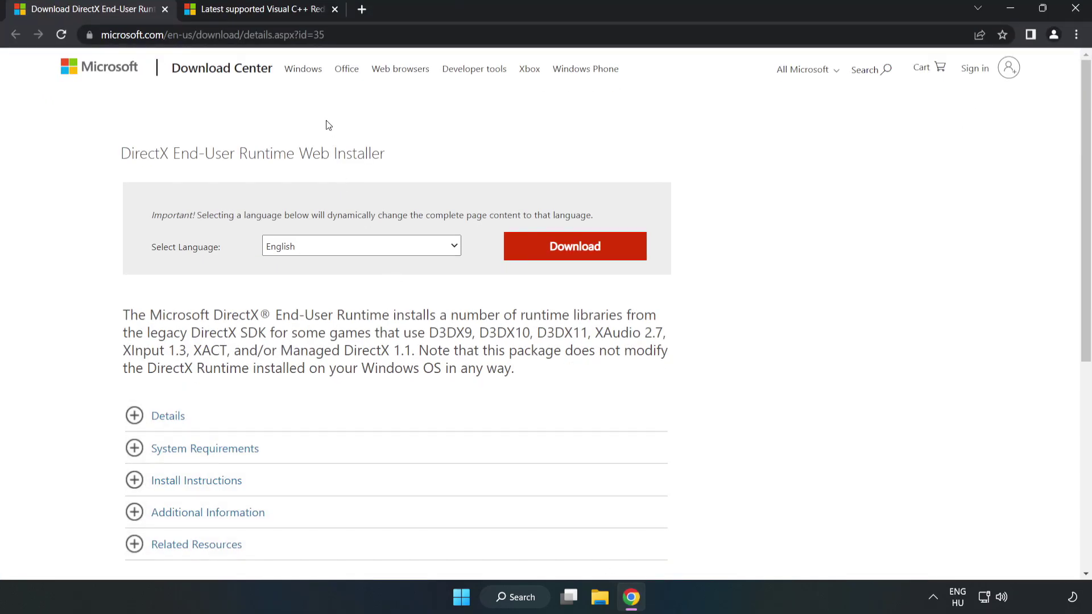
pyautogui.click(359, 32)
pyautogui.moveTo(273, 34); pyautogui.dragTo(360, 32)
pyautogui.click(442, 129)
pyautogui.click(583, 260)
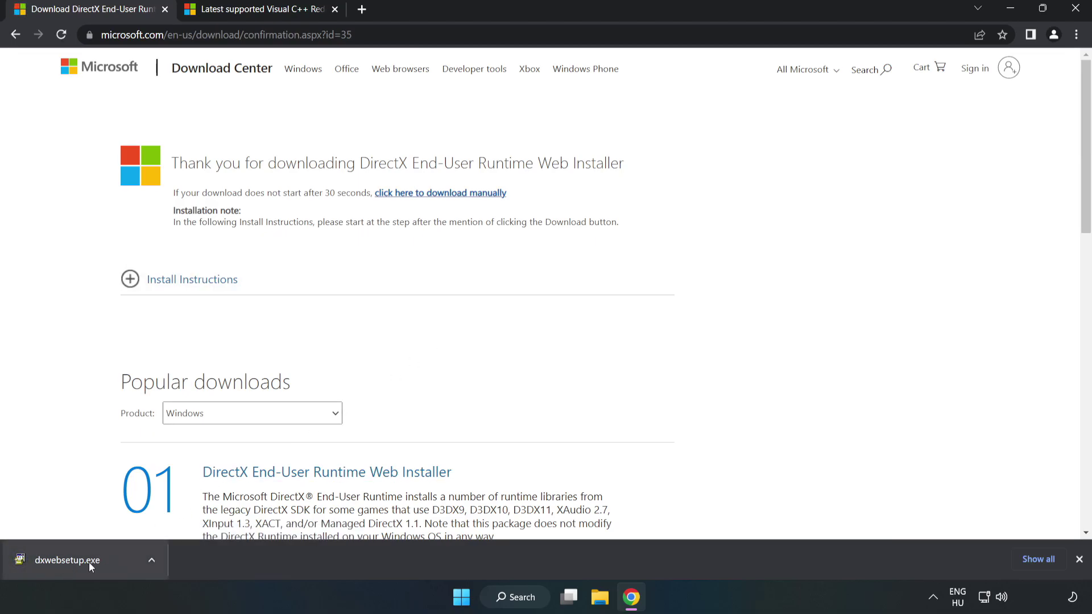
pyautogui.click(111, 563)
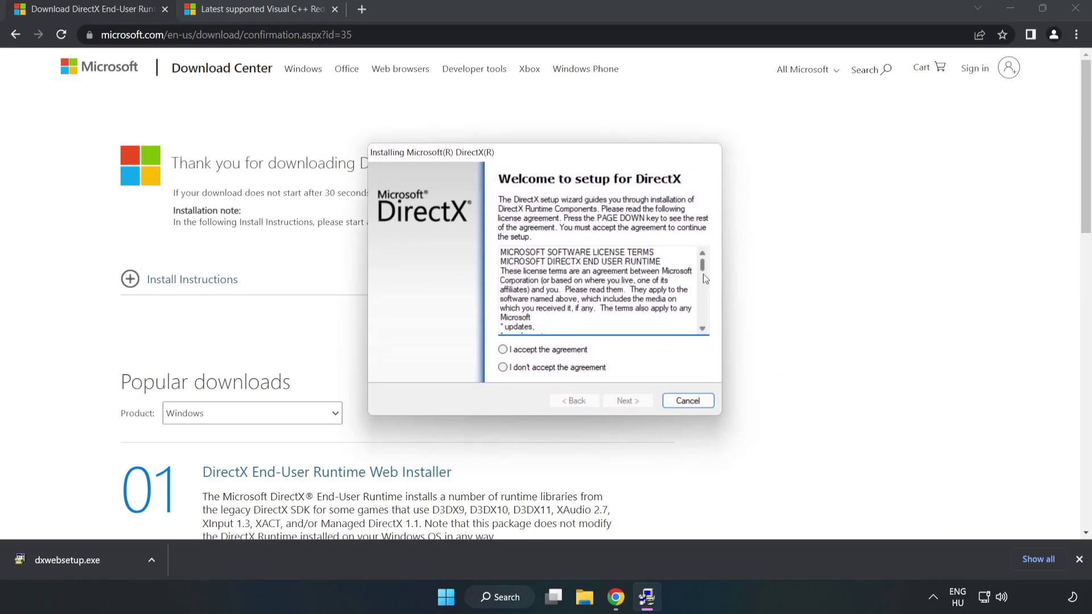
# - Accept the DirectX license, decline the Bing Bar, and finish DirectX setup
pyautogui.moveTo(703, 272); pyautogui.dragTo(703, 333)
pyautogui.click(503, 350)
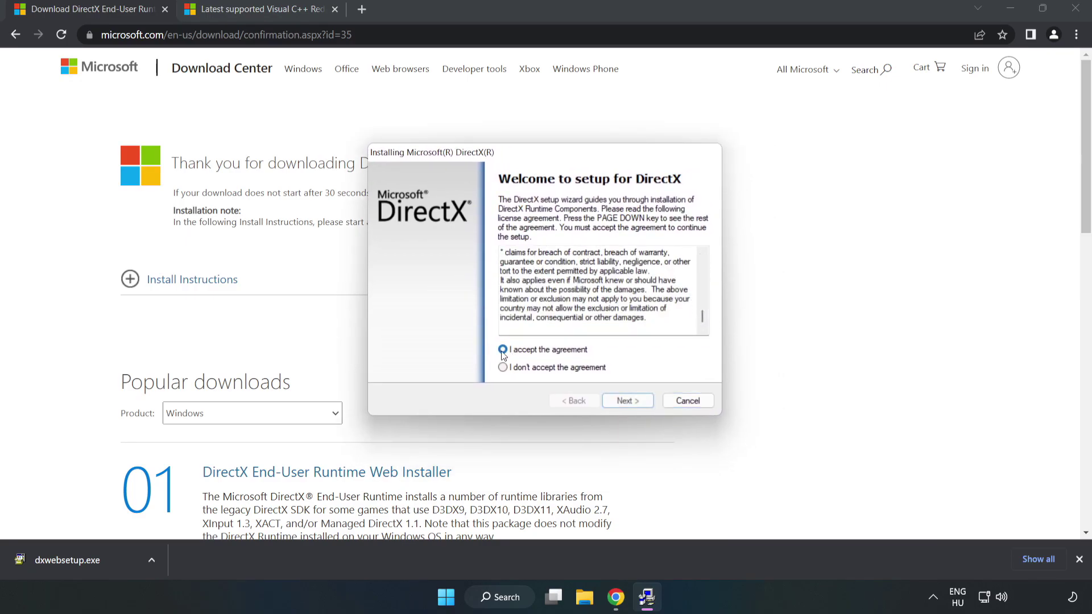
pyautogui.click(633, 402)
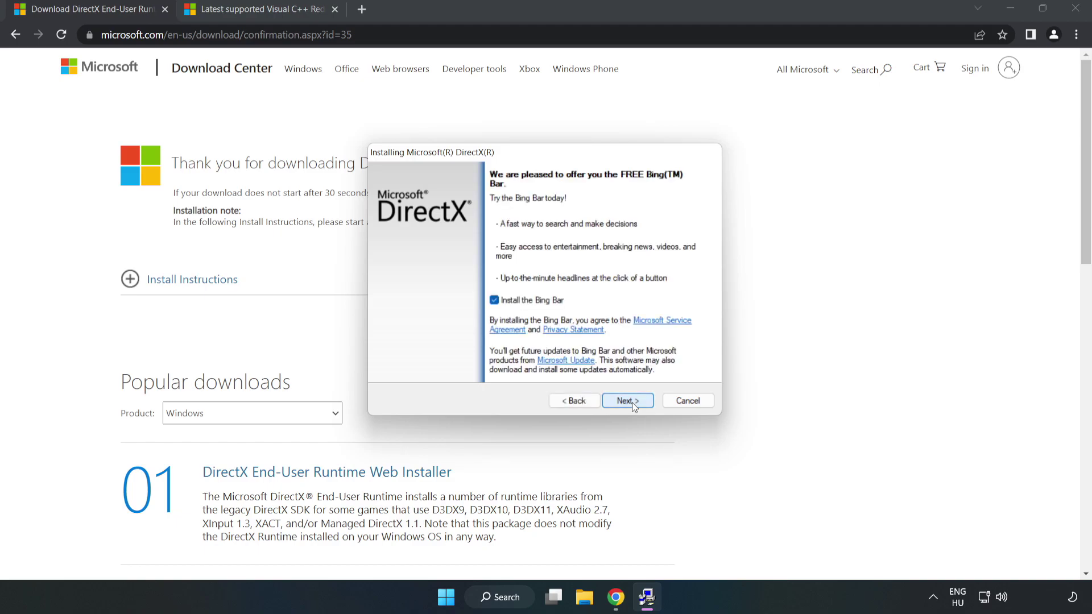
pyautogui.click(495, 301)
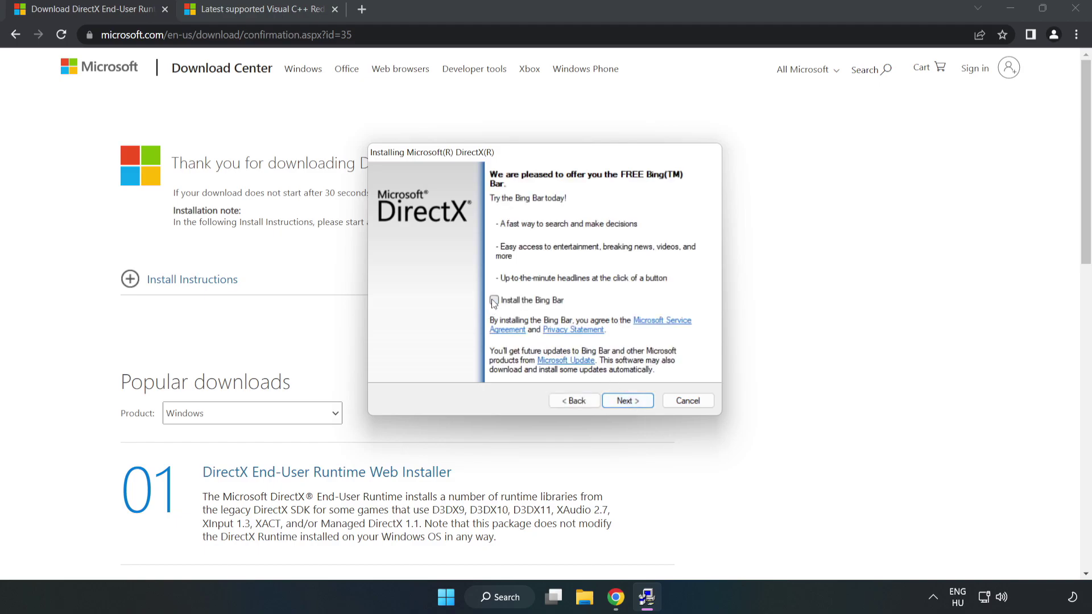
pyautogui.click(628, 401)
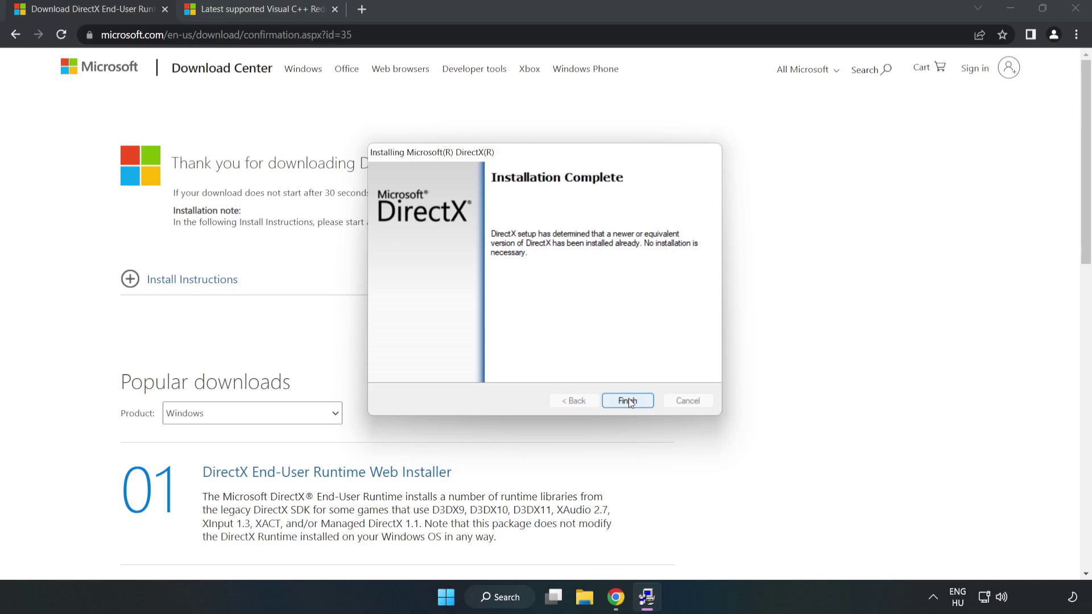
pyautogui.click(629, 401)
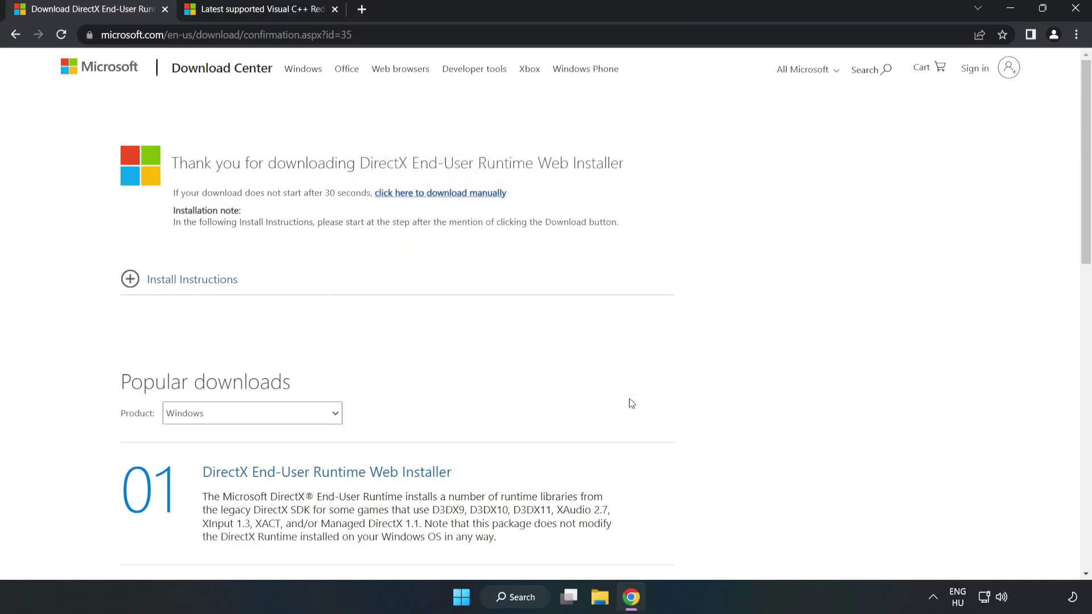
# - Close the DirectX tab and download the ARM64 and x86 Visual C++ redistributables, allowing multiple downloads
pyautogui.click(165, 10)
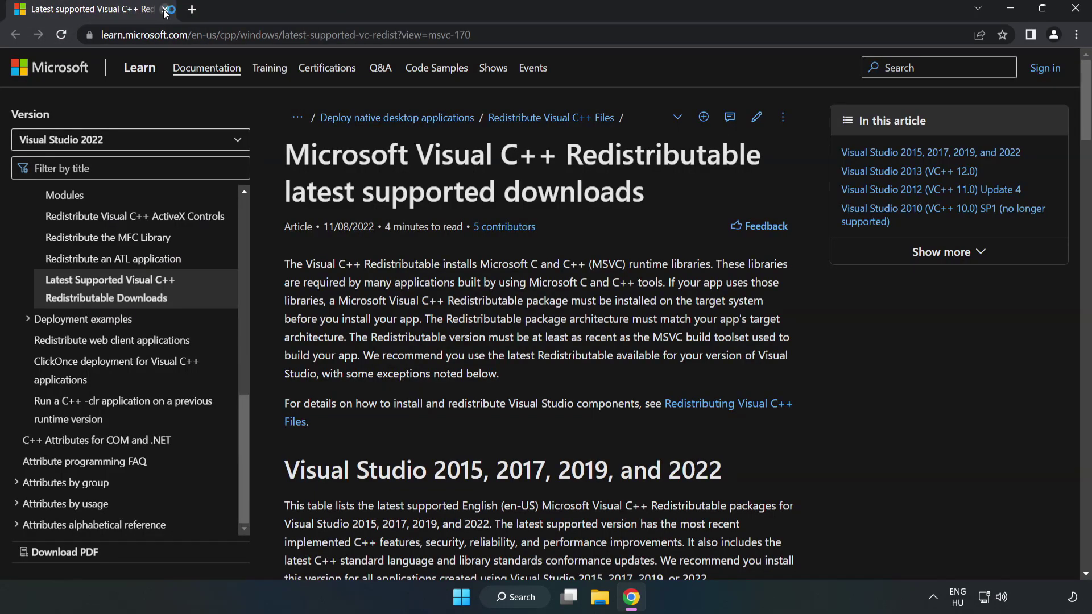
pyautogui.click(249, 33)
pyautogui.press('End')
pyautogui.click(563, 185)
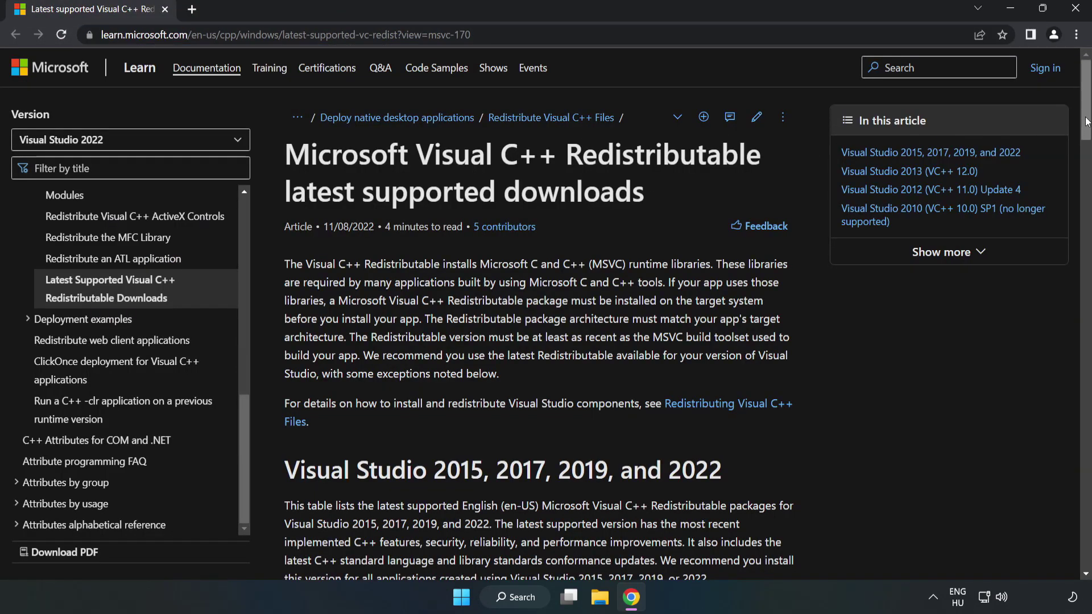
pyautogui.moveTo(1087, 125); pyautogui.dragTo(1087, 183)
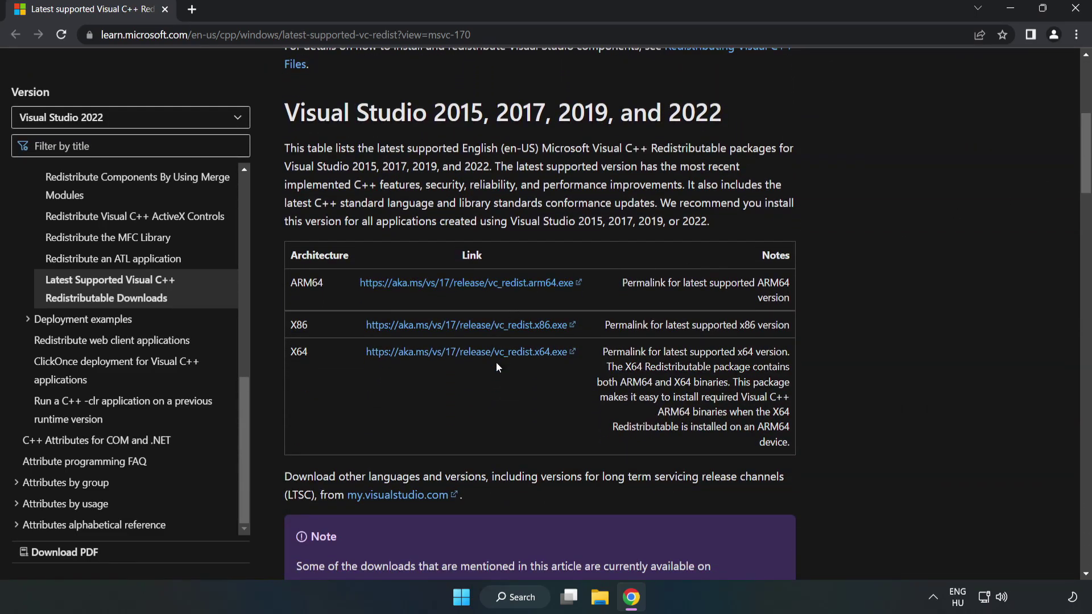
pyautogui.click(467, 284)
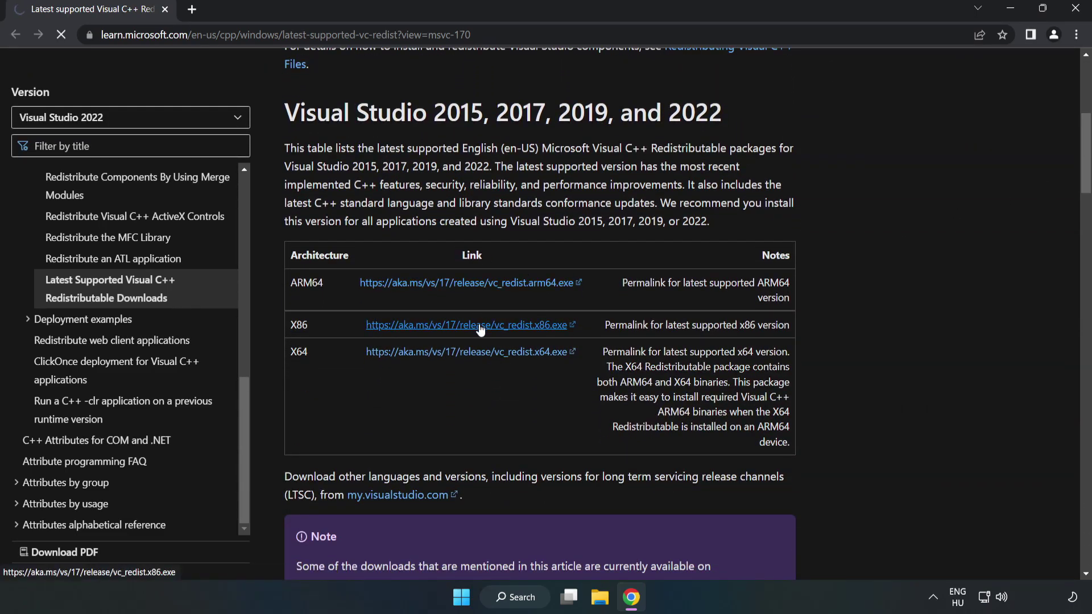
pyautogui.click(480, 328)
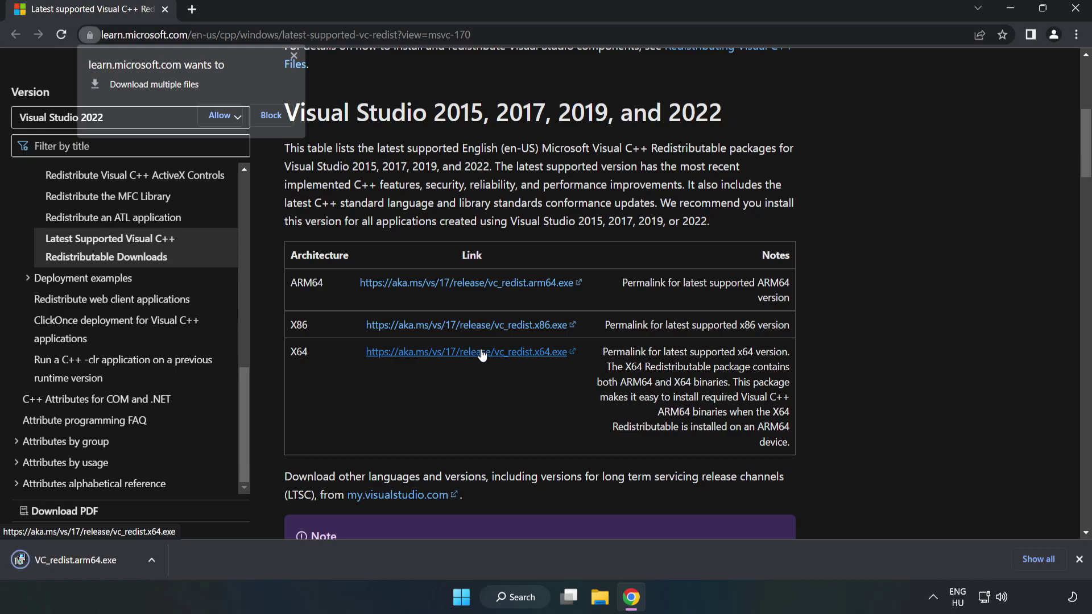
pyautogui.click(221, 115)
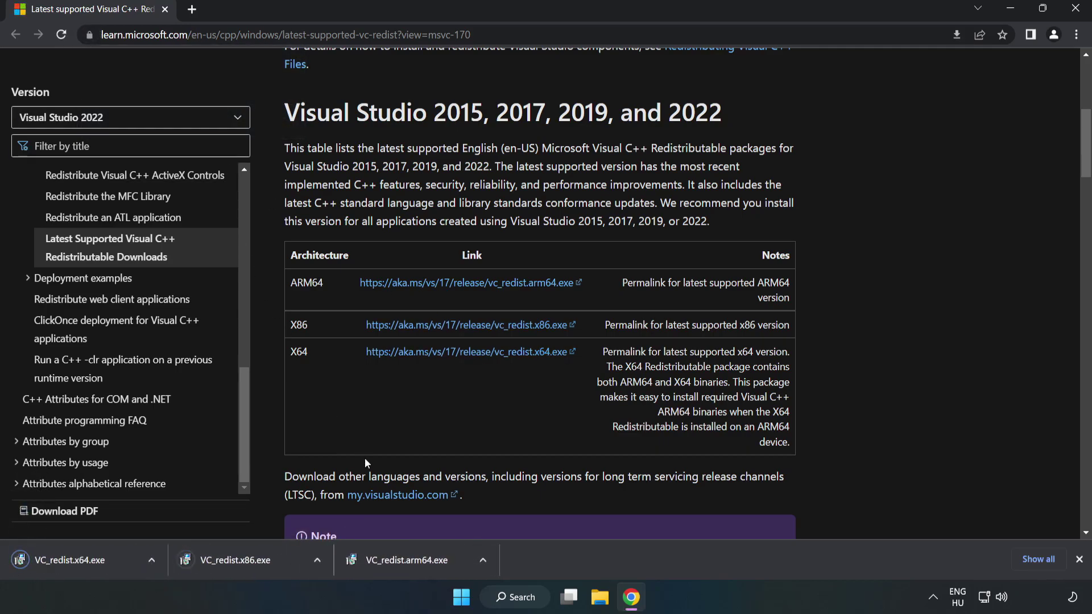
# - Try installing the ARM64 Visual C++ redistributable, dismiss its failure, and launch the x86 installer
pyautogui.click(418, 565)
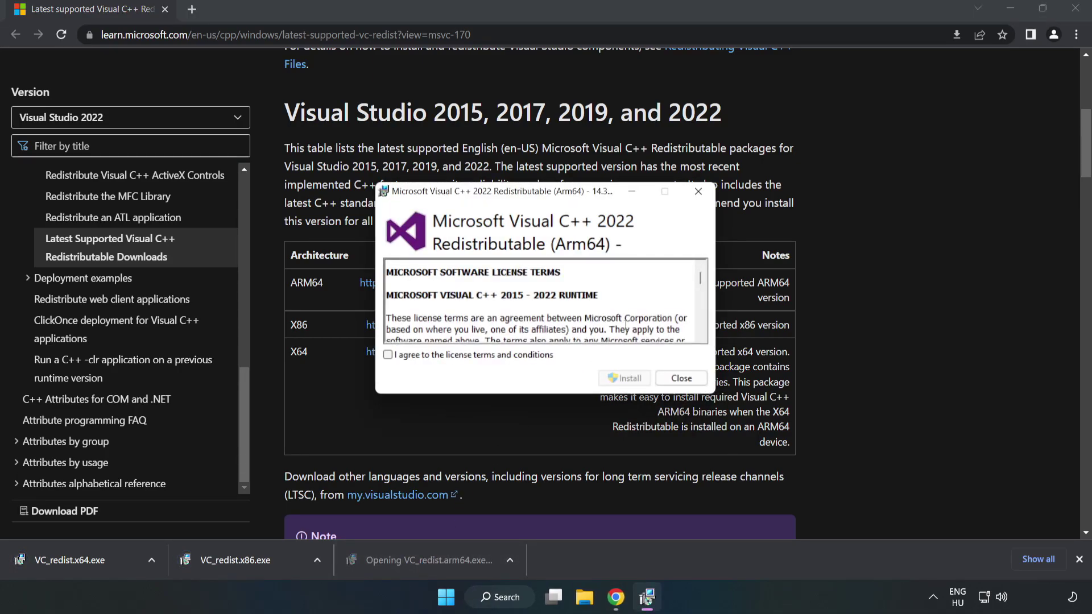
pyautogui.moveTo(699, 281); pyautogui.dragTo(699, 327)
pyautogui.click(479, 355)
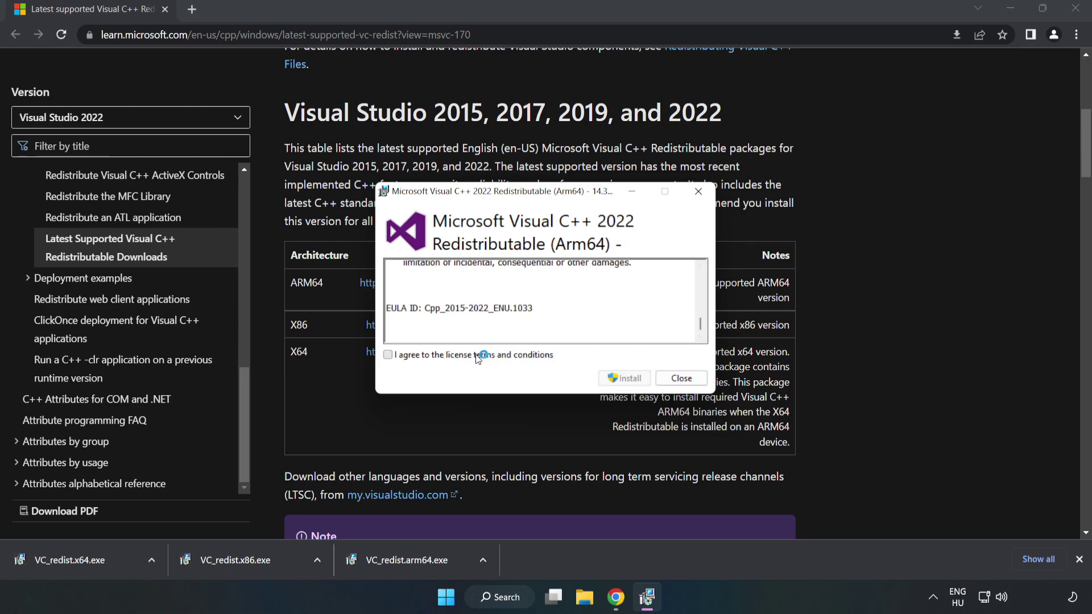
pyautogui.click(625, 379)
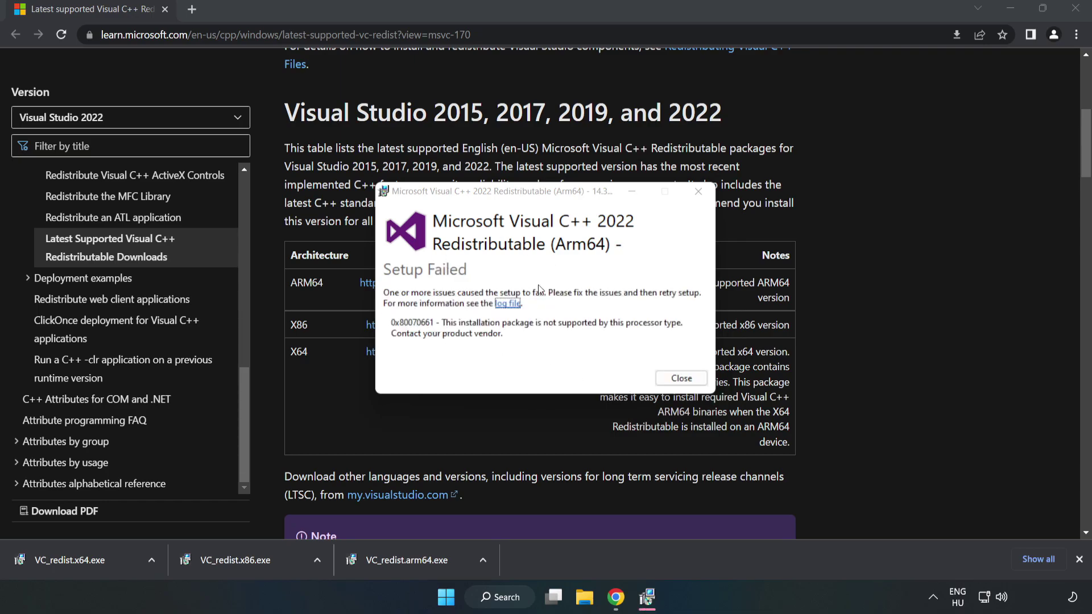
pyautogui.click(678, 379)
pyautogui.click(259, 561)
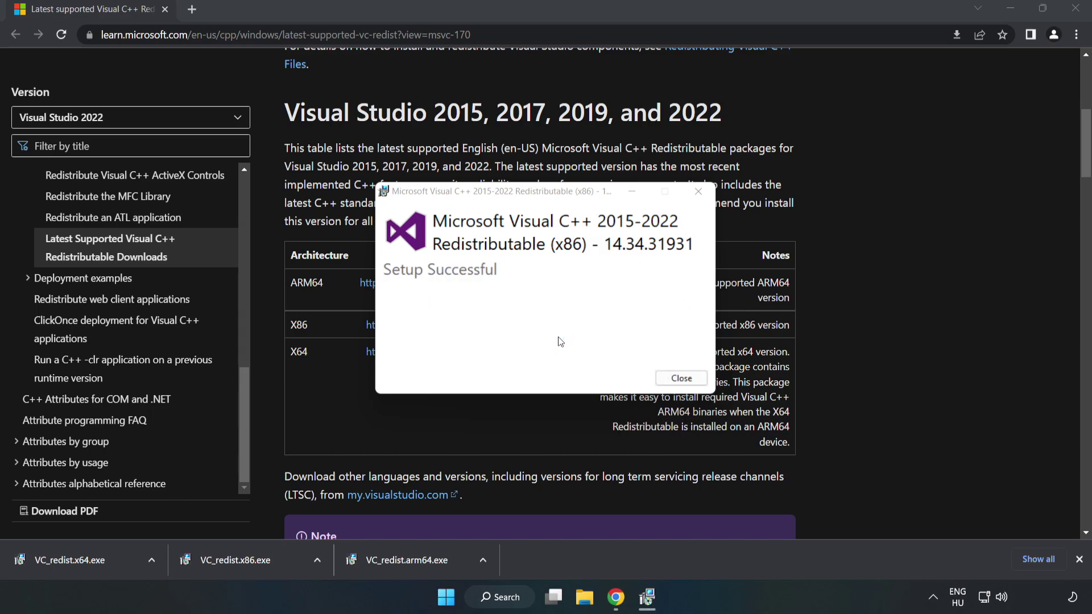
# - Dismiss the finished x86 setup, then install the x64 Visual C++ 2015-2022 redistributable (14.34.31931) and close it
pyautogui.click(682, 378)
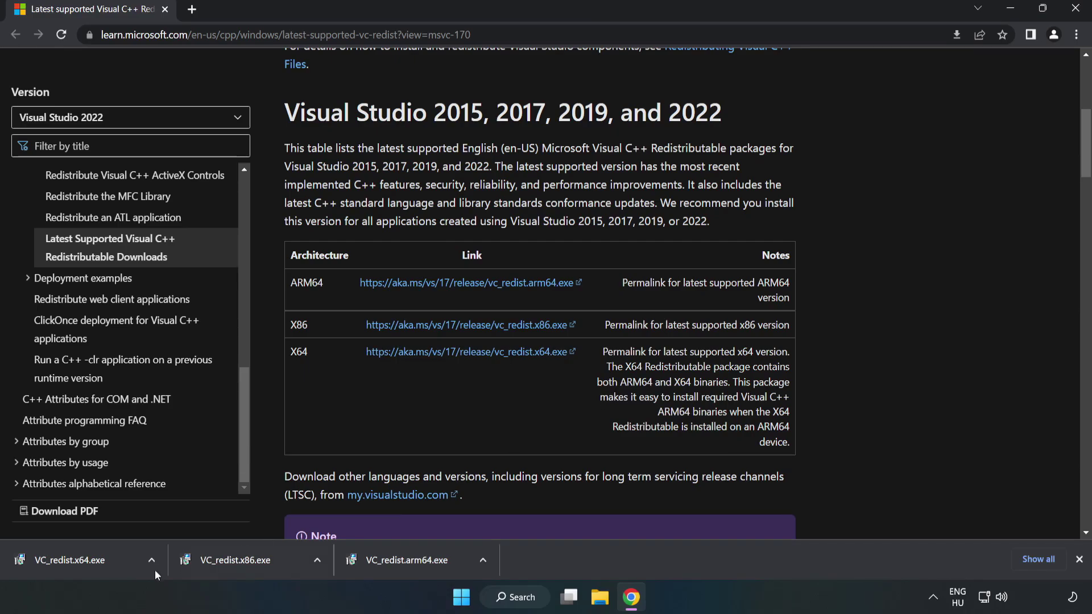
pyautogui.click(59, 557)
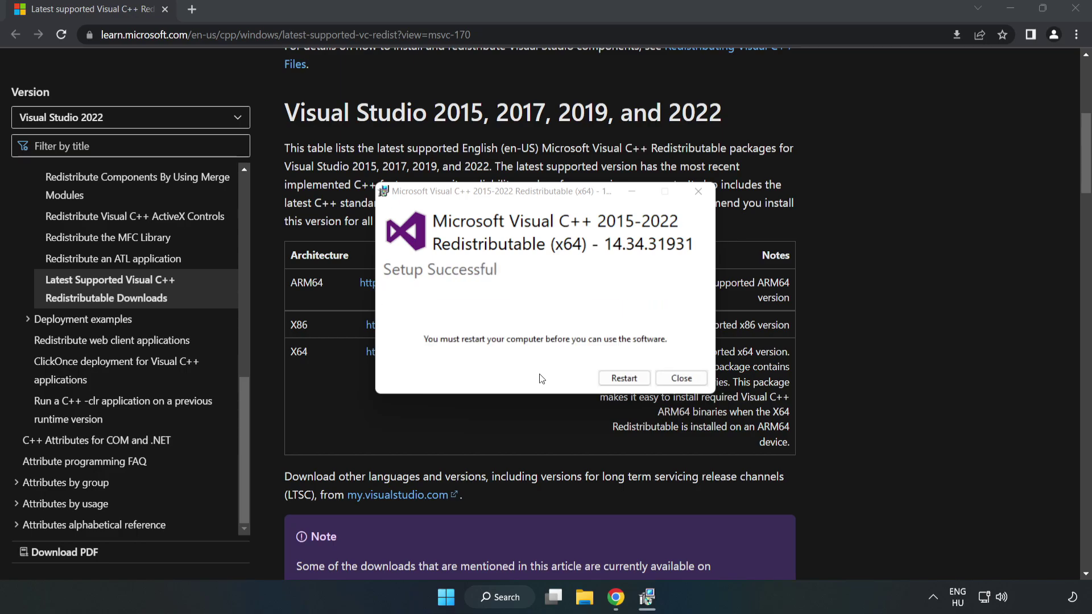
pyautogui.click(682, 379)
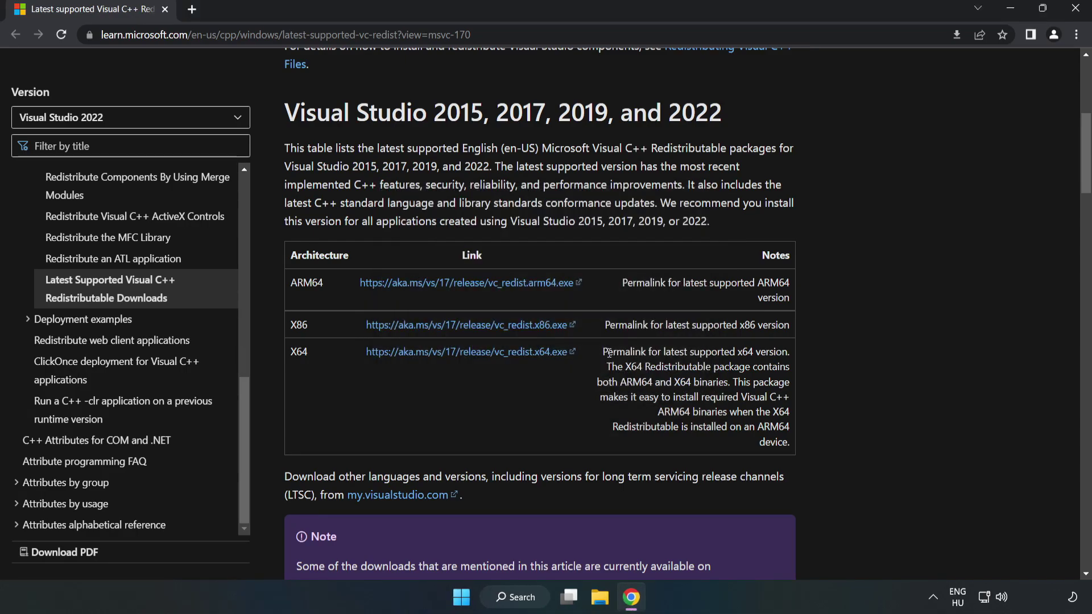
# - Close Chrome and bring up the Start menu power choices: Sleep, Shut down and Restart
pyautogui.click(1077, 10)
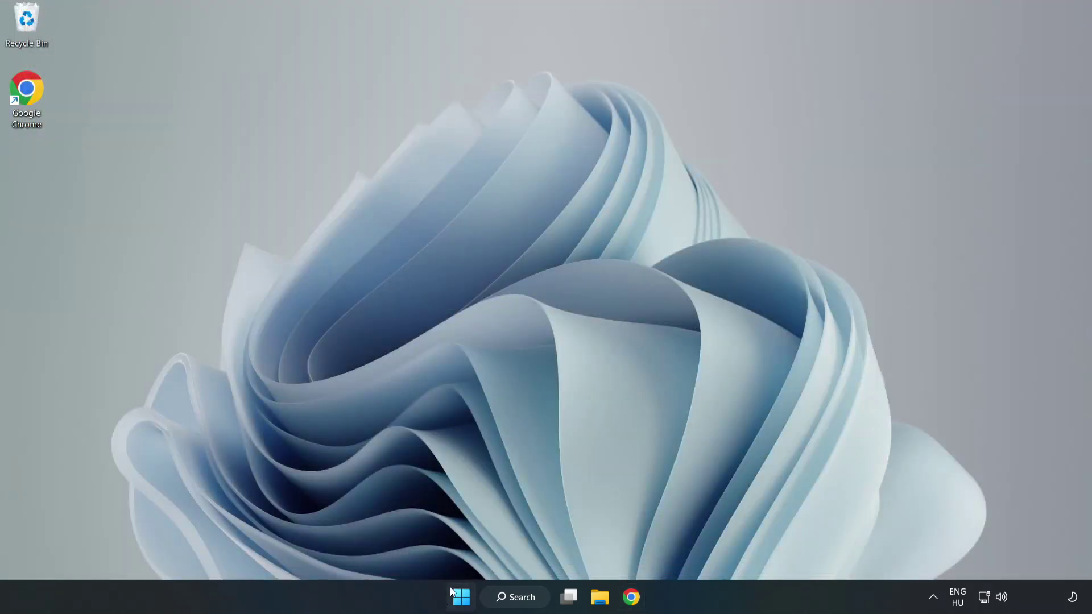
pyautogui.click(461, 599)
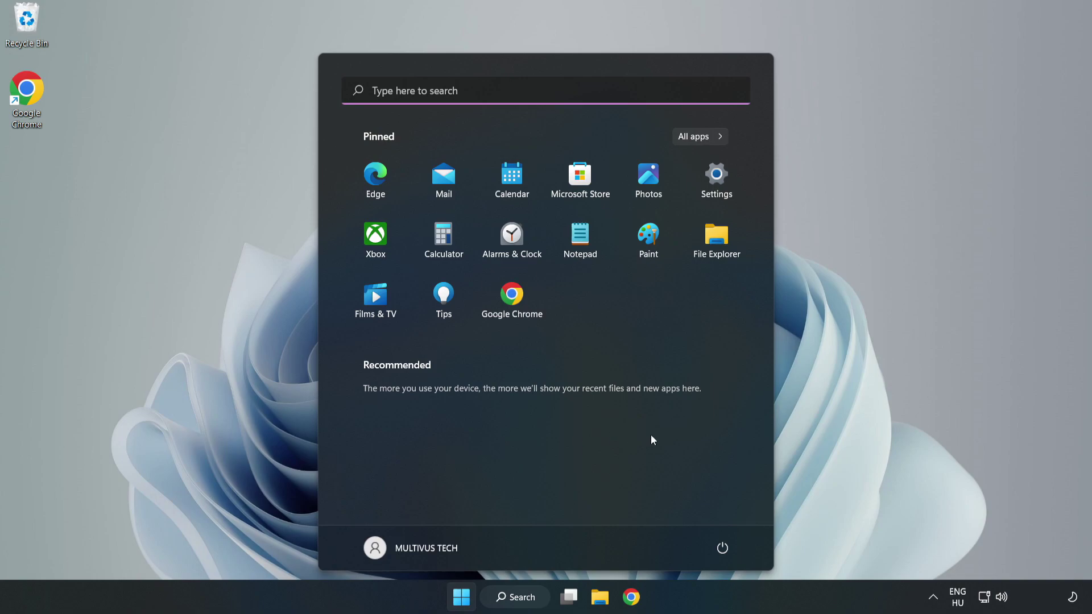
pyautogui.click(720, 550)
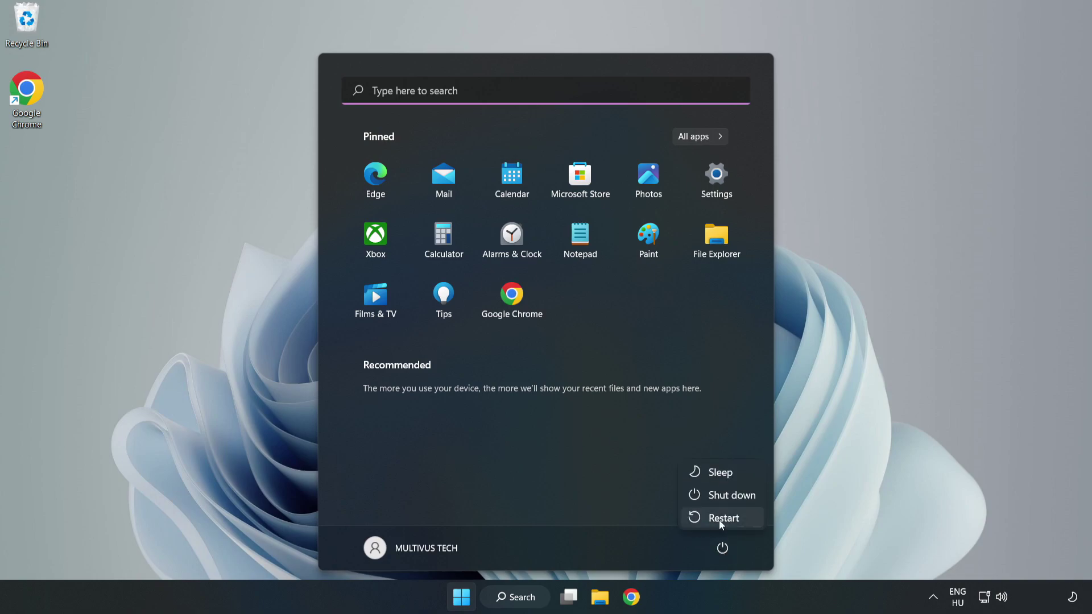